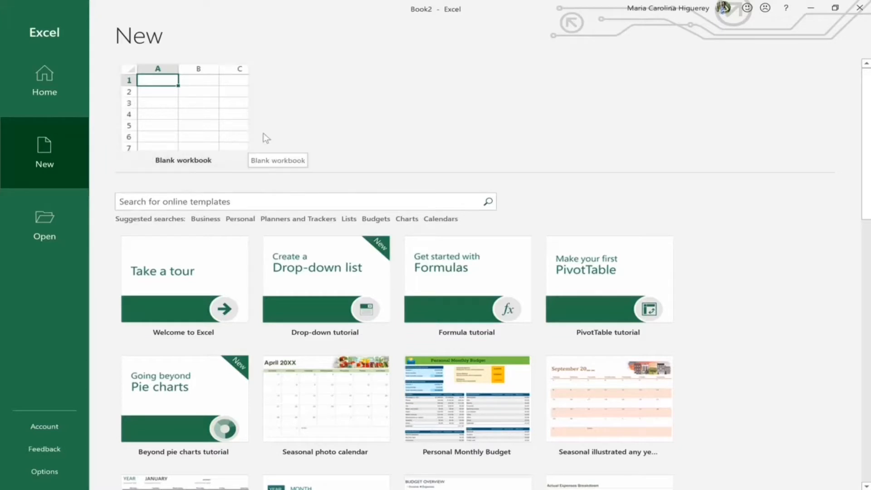
Step: Create a new blank workbook
left_click(159, 118)
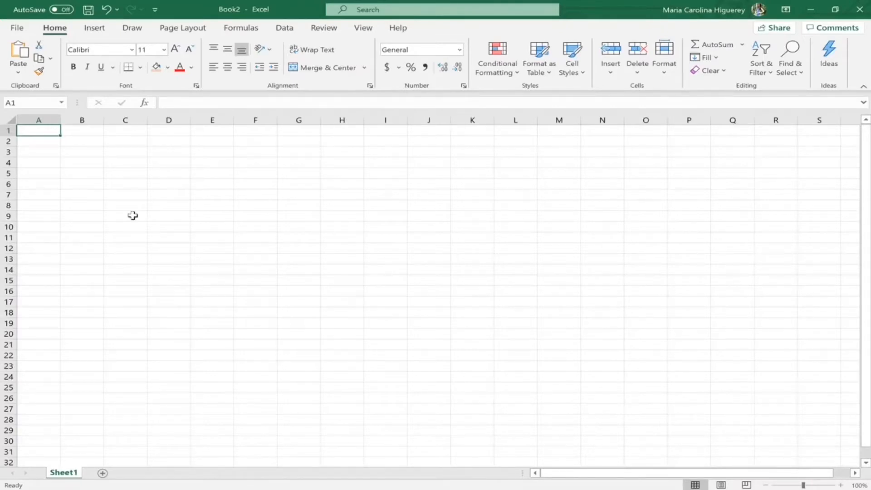
Step: Highlight cells down columns C and D and across row 4 to examine the sheet's columns and rows
left_click_drag(133, 131, 109, 358)
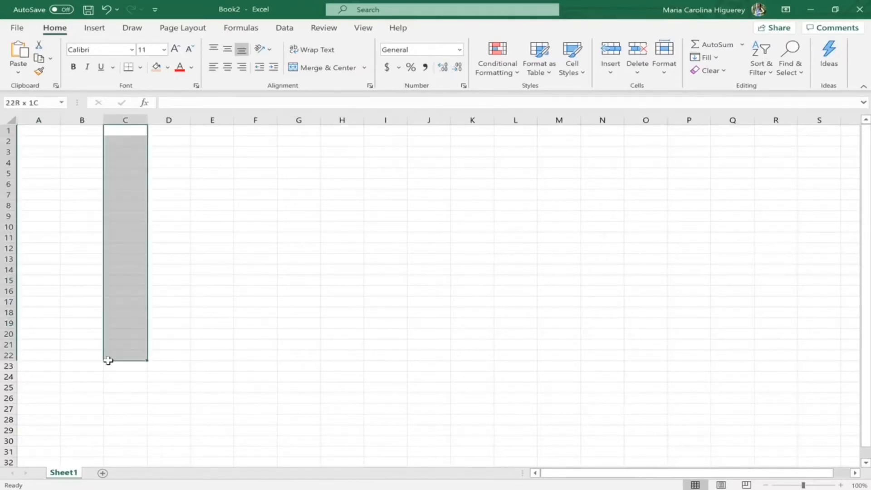
left_click_drag(37, 159, 551, 136)
left_click(194, 158)
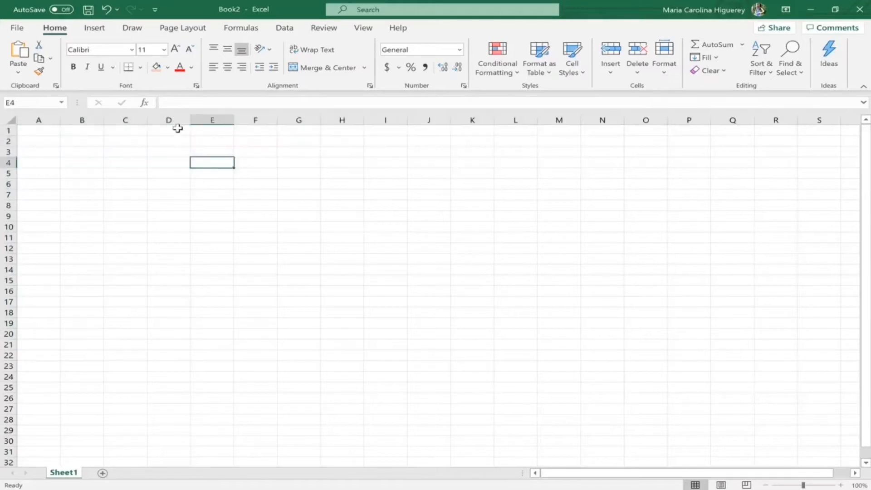
left_click_drag(175, 128, 172, 346)
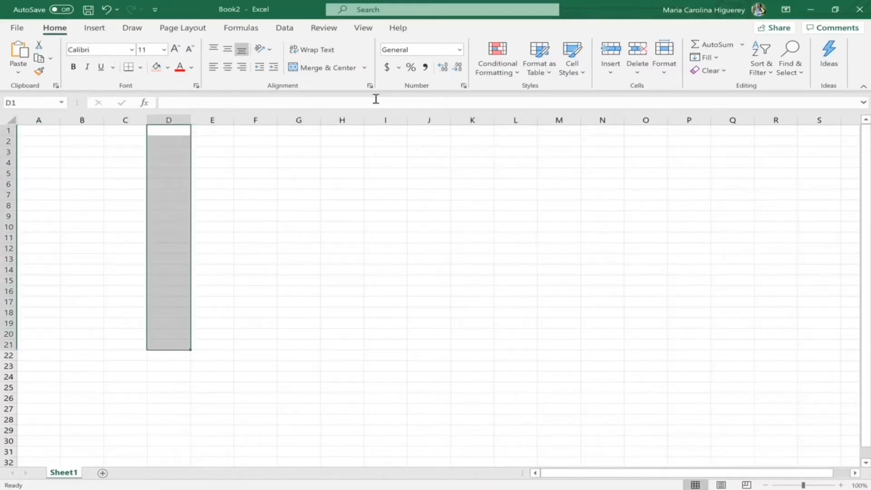
left_click(36, 162)
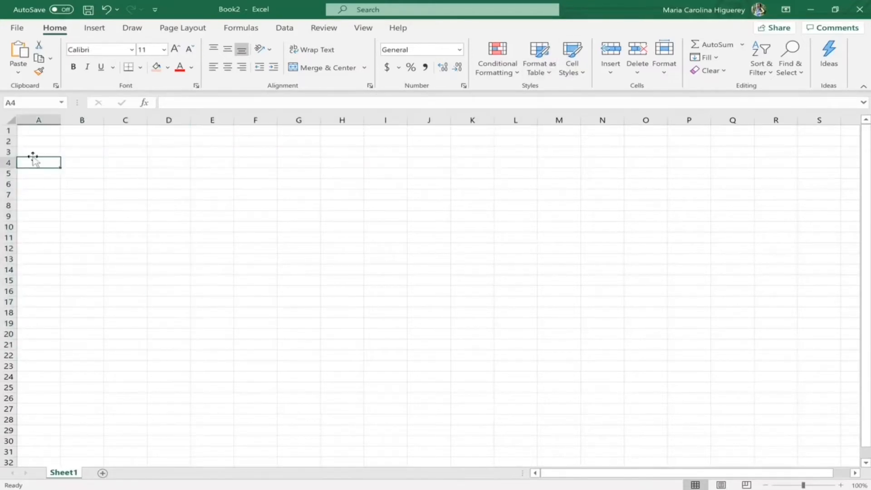
left_click_drag(33, 157, 315, 161)
left_click(265, 142)
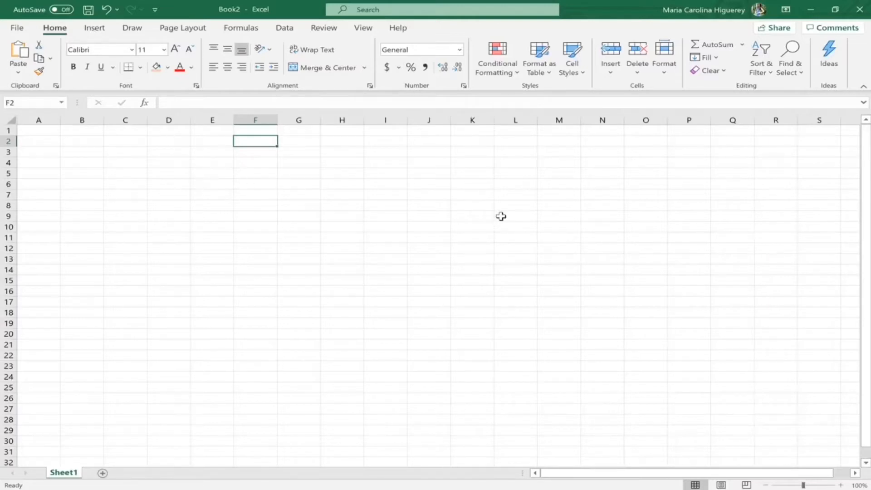
left_click(518, 184)
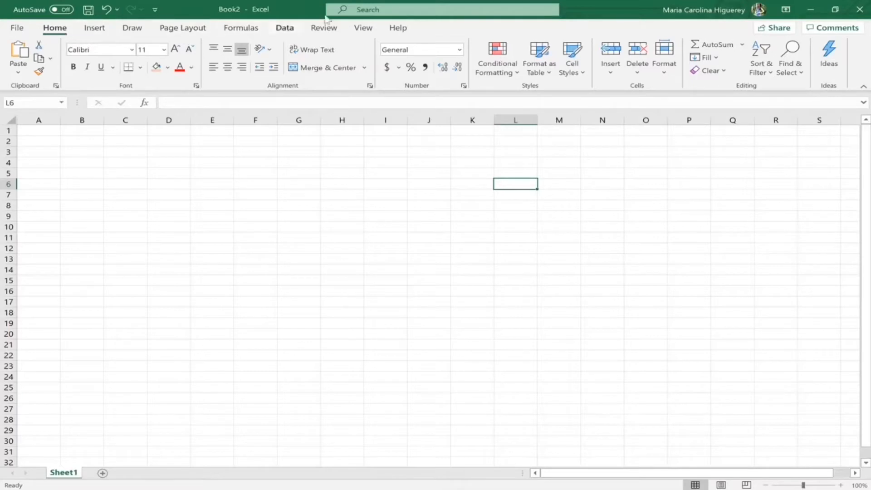
left_click(23, 32)
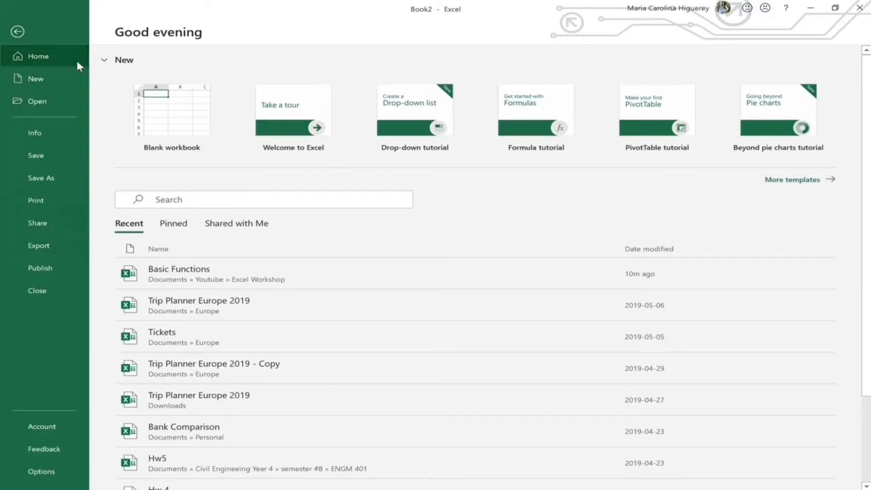
left_click(18, 31)
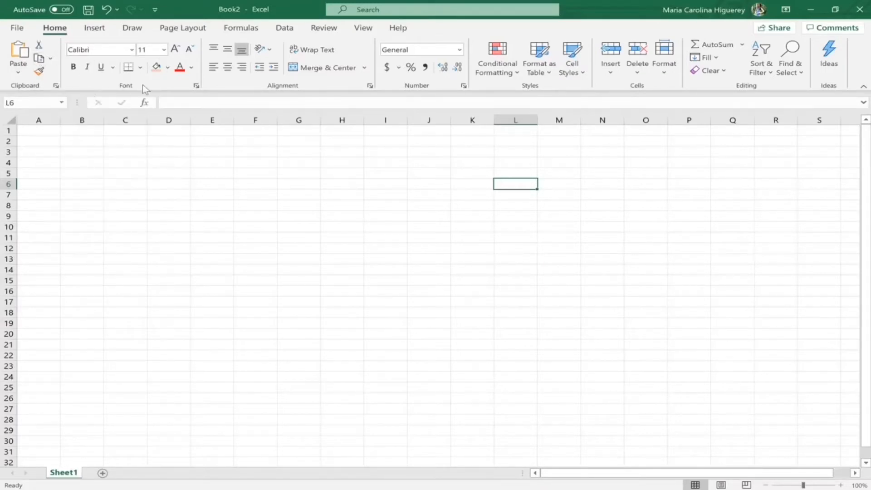
left_click(132, 53)
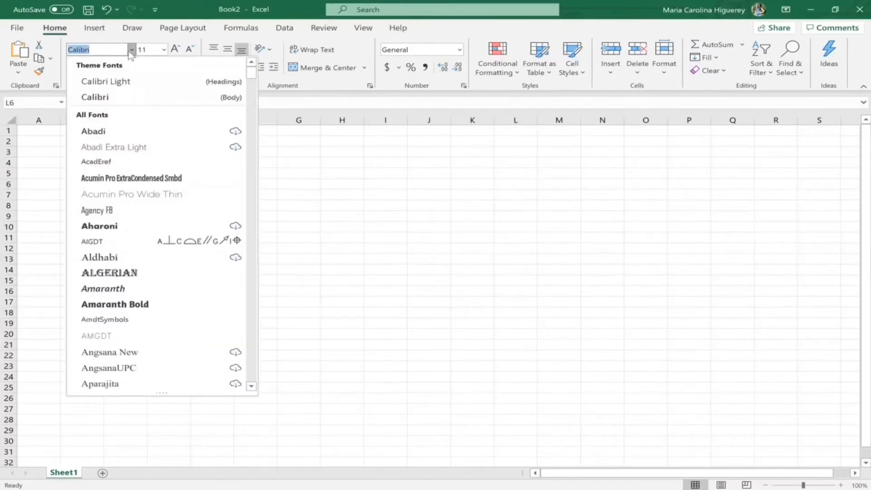
left_click(132, 50)
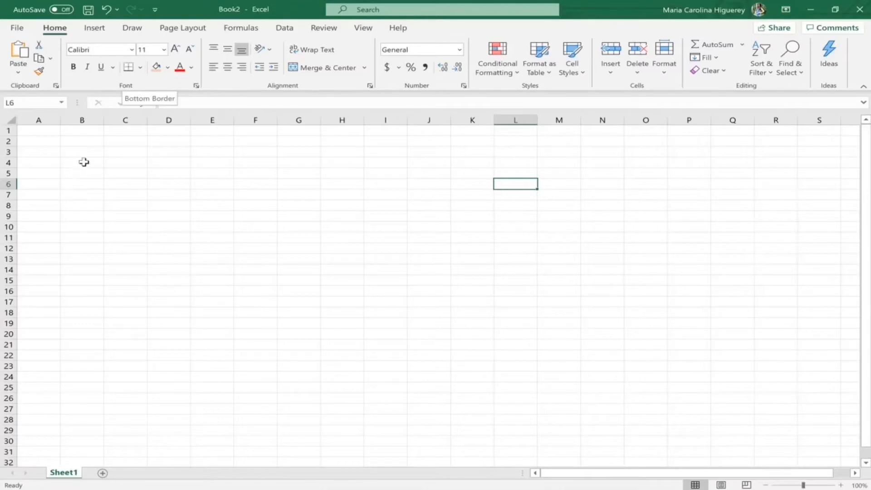
Step: Apply All Borders to cell C4
left_click(93, 142)
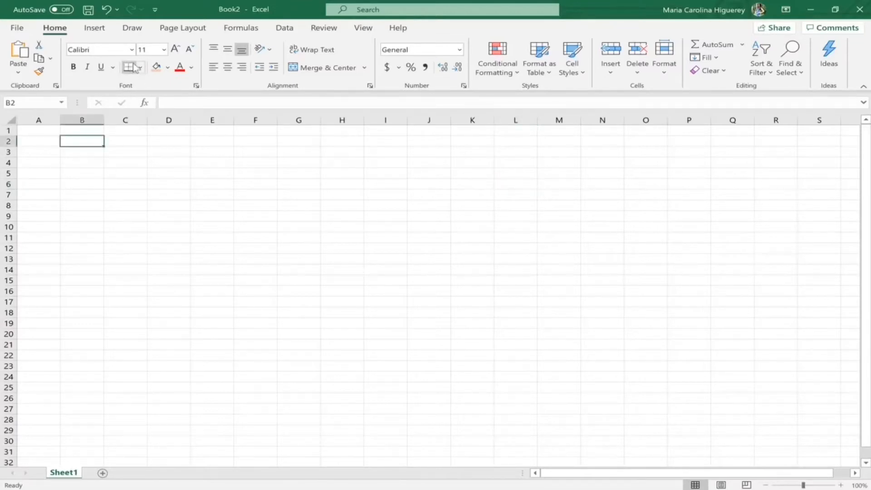
left_click(121, 162)
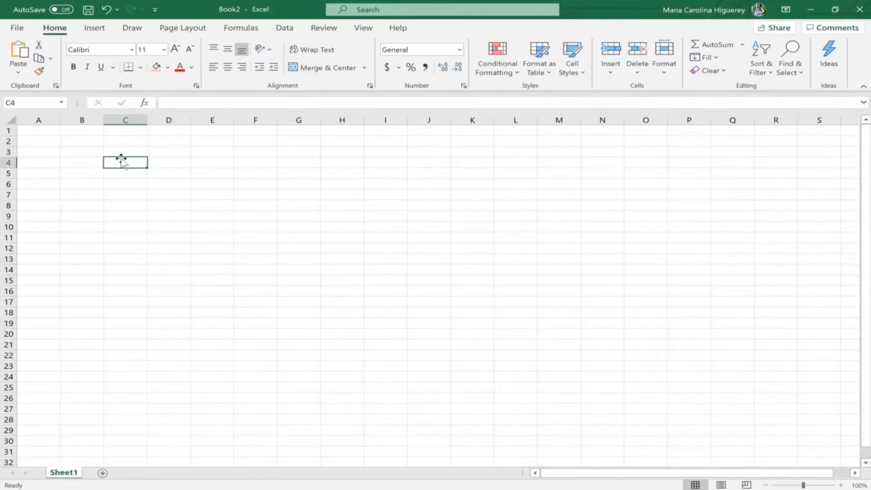
left_click(140, 67)
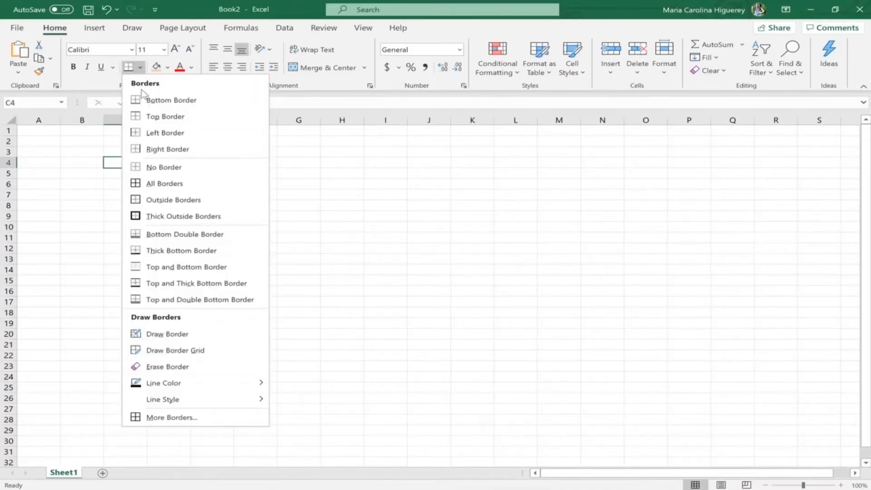
left_click(158, 183)
Step: Add a left border and a right border to cell C7
left_click(140, 194)
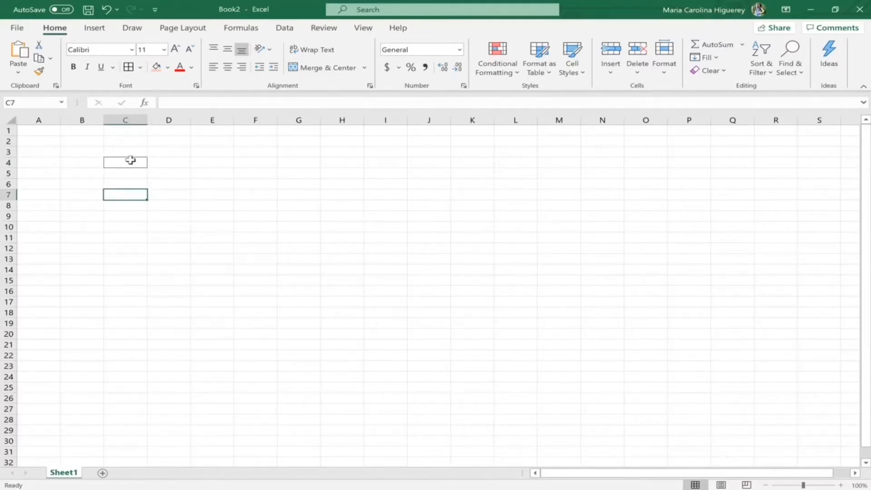
left_click(141, 67)
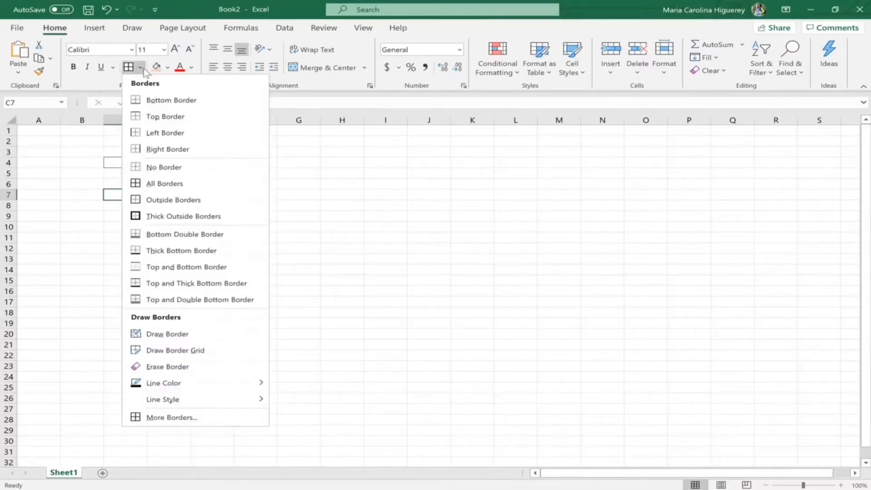
left_click(164, 133)
left_click(192, 183)
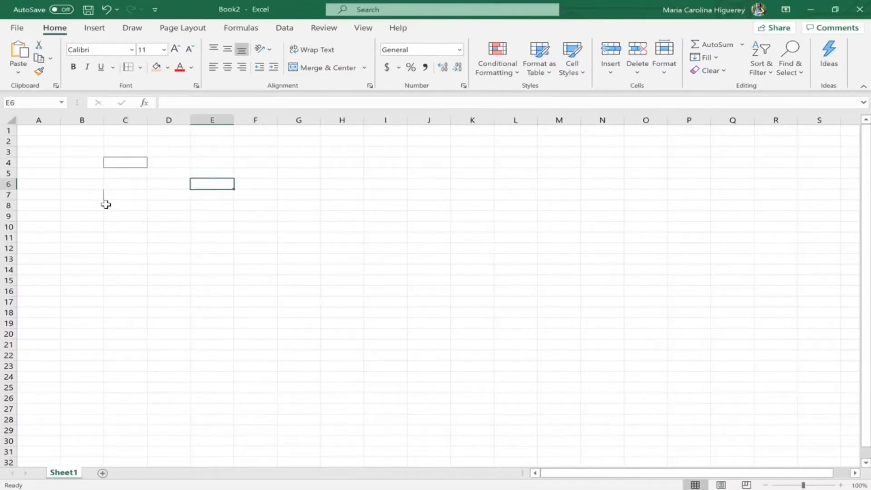
left_click(119, 196)
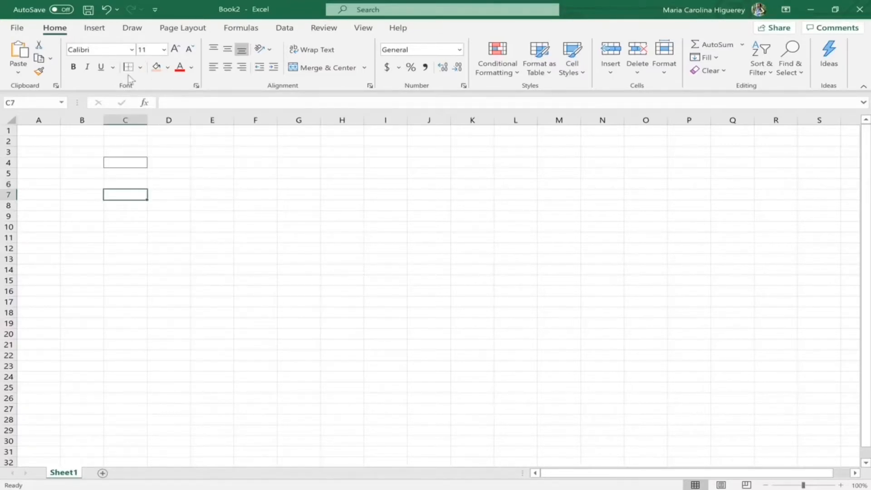
left_click(141, 68)
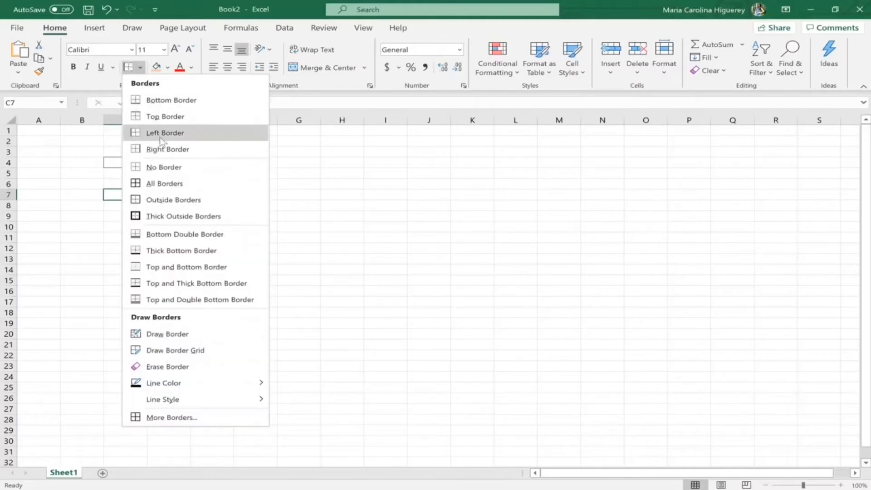
left_click(150, 149)
left_click(146, 247)
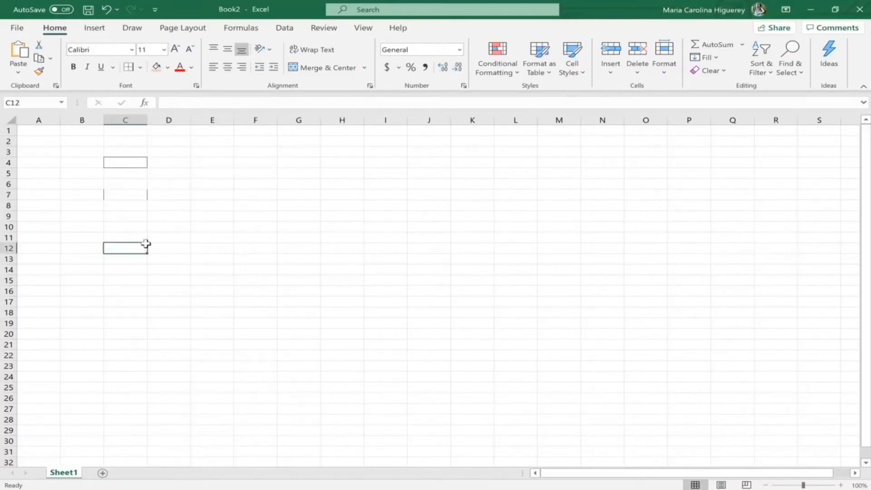
Step: Set the border line style to a thick solid line and draw it along the left, right and top edges of cell C7
left_click(130, 196)
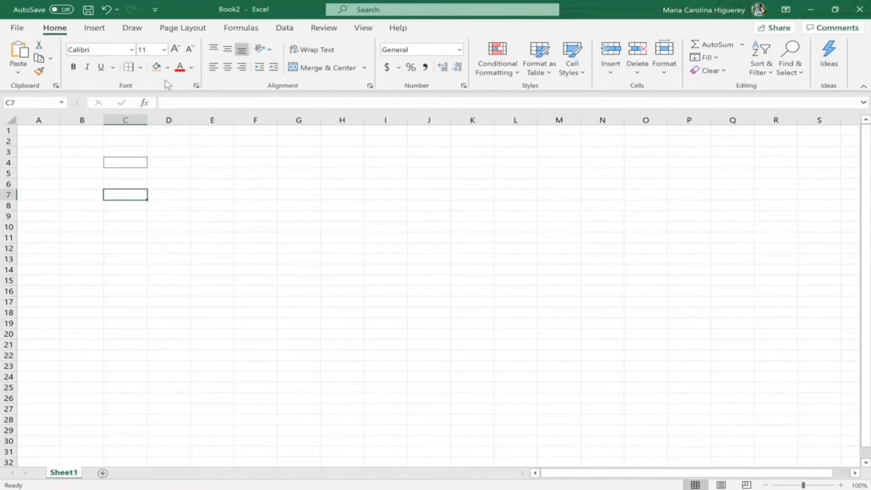
left_click(141, 68)
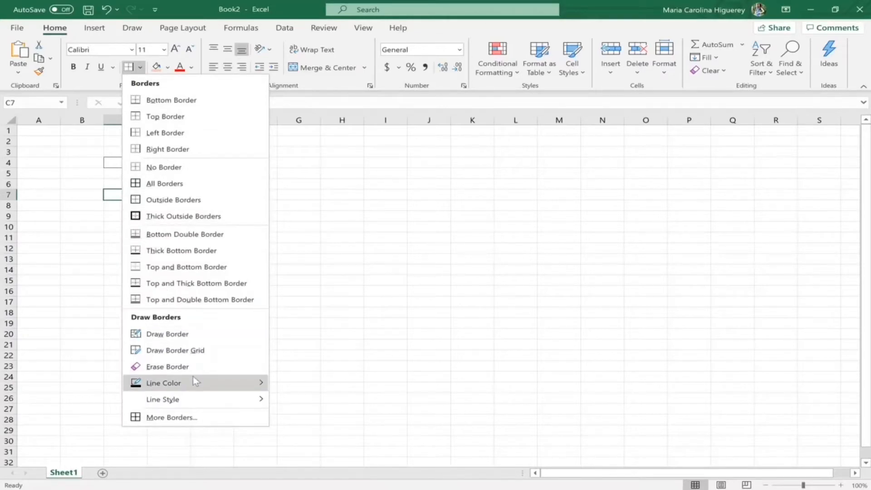
mouse_move(213, 387)
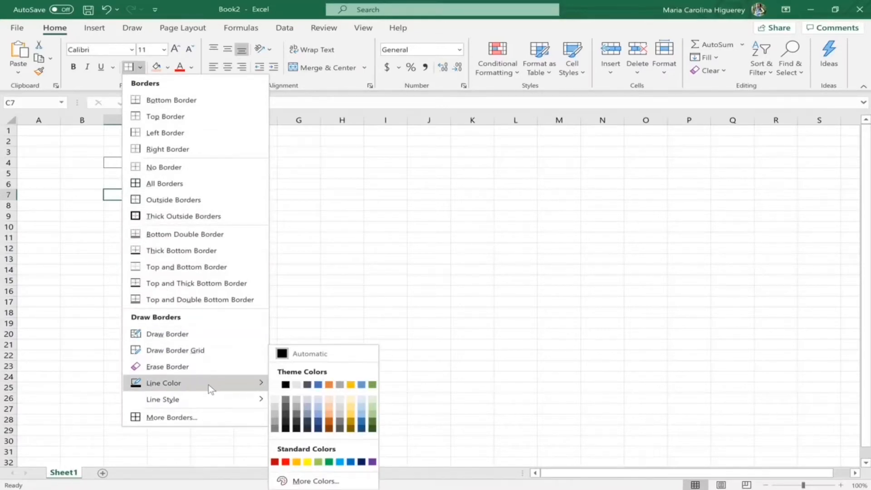
mouse_move(231, 399)
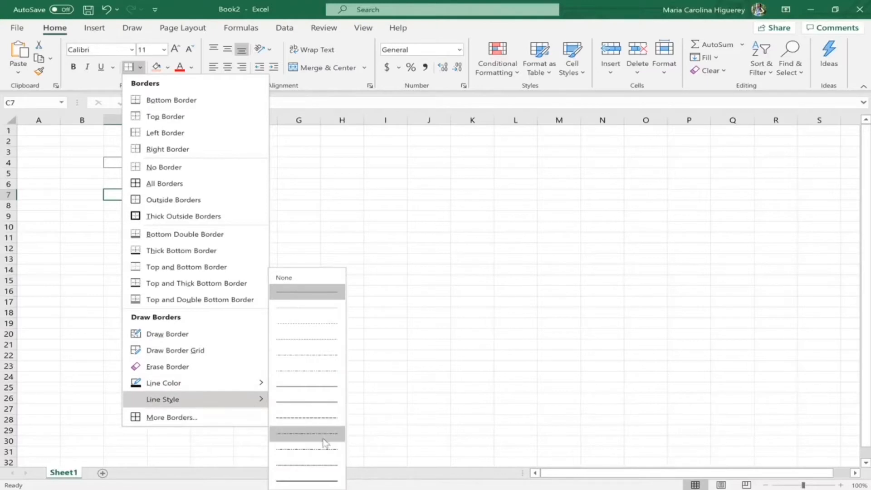
left_click(306, 479)
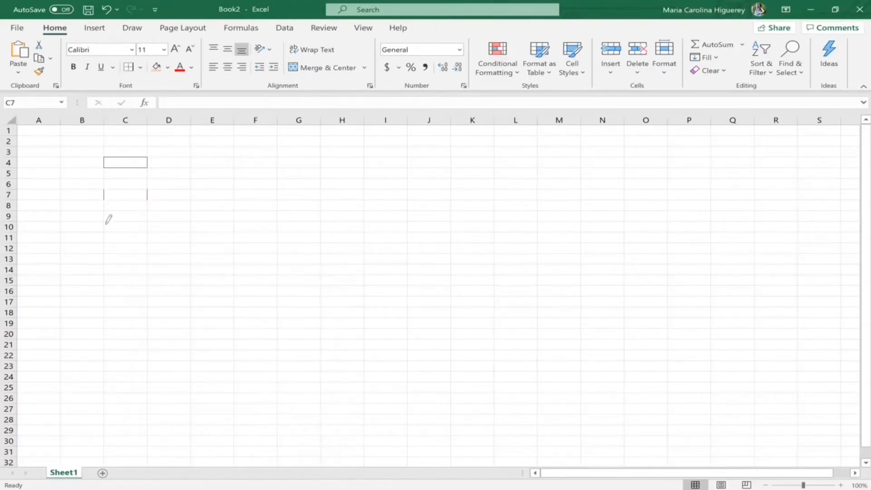
left_click(105, 195)
left_click(147, 195)
left_click(116, 189)
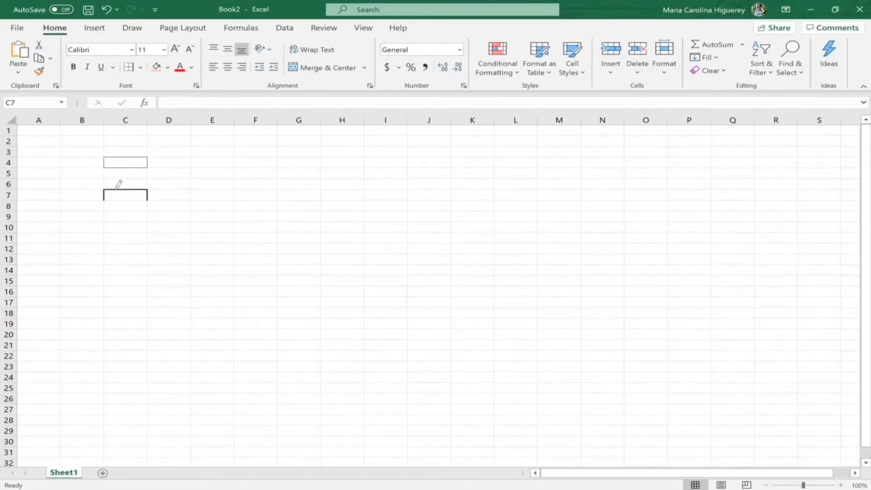
Step: Draw the thick border along the top edge of cell C4 and leave border drawing mode
left_click(122, 157)
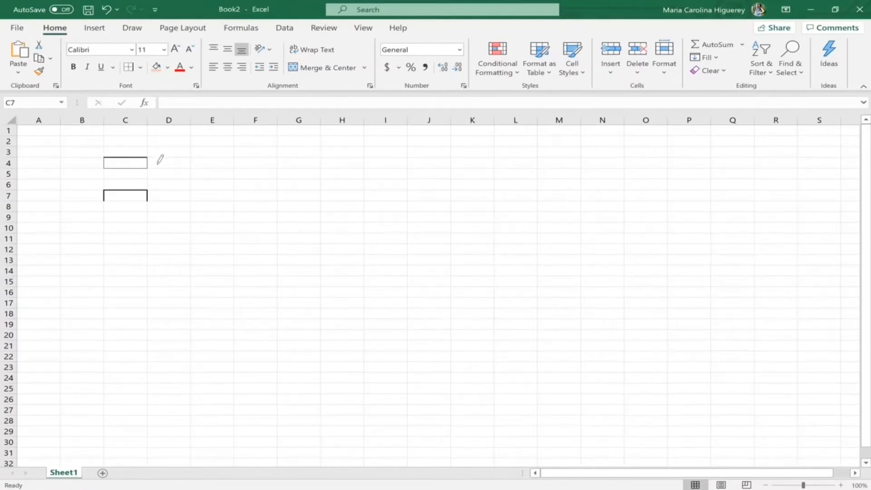
key("Return")
left_click(141, 69)
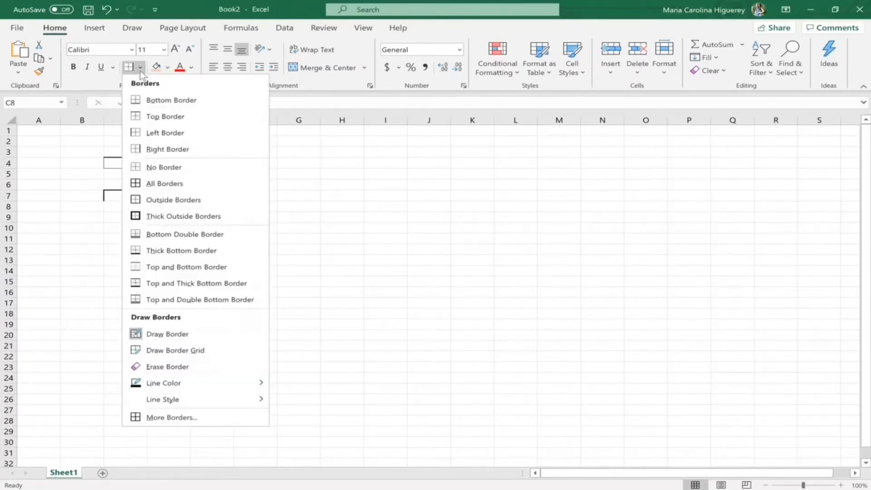
left_click(87, 139)
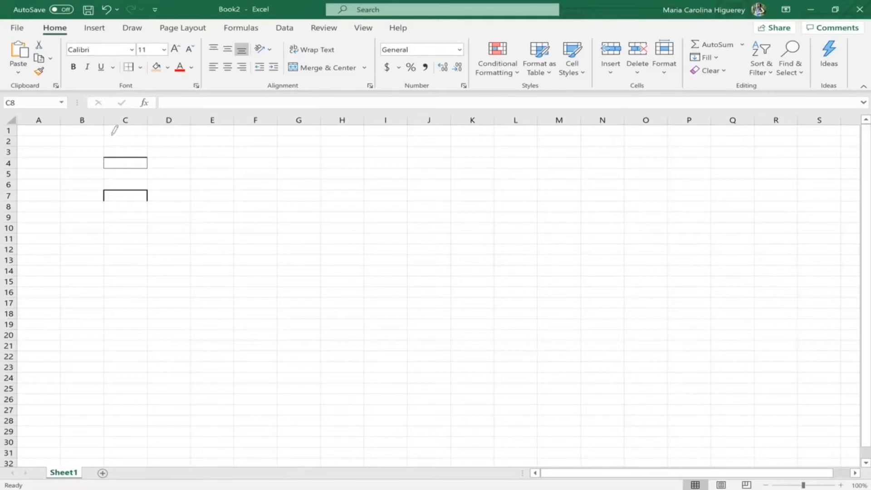
key("Escape")
key("Return")
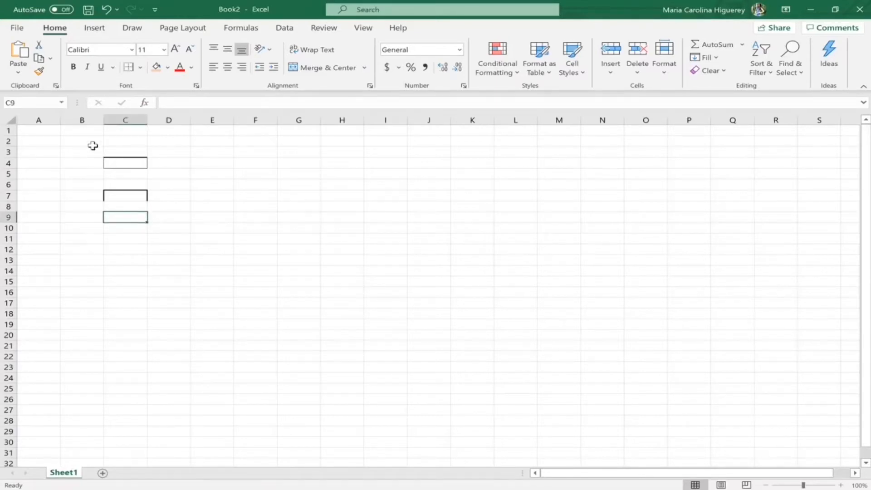
Step: Remove all borders from cell C4 and undo the removal
left_click(122, 161)
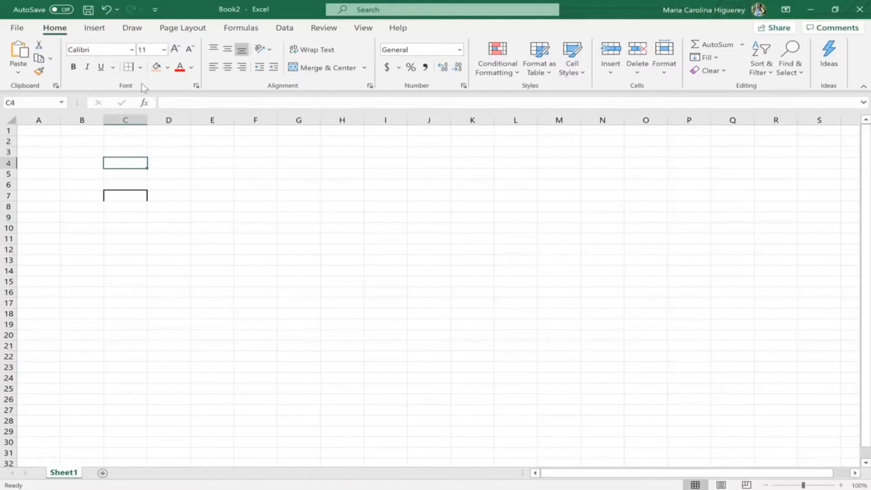
left_click(142, 68)
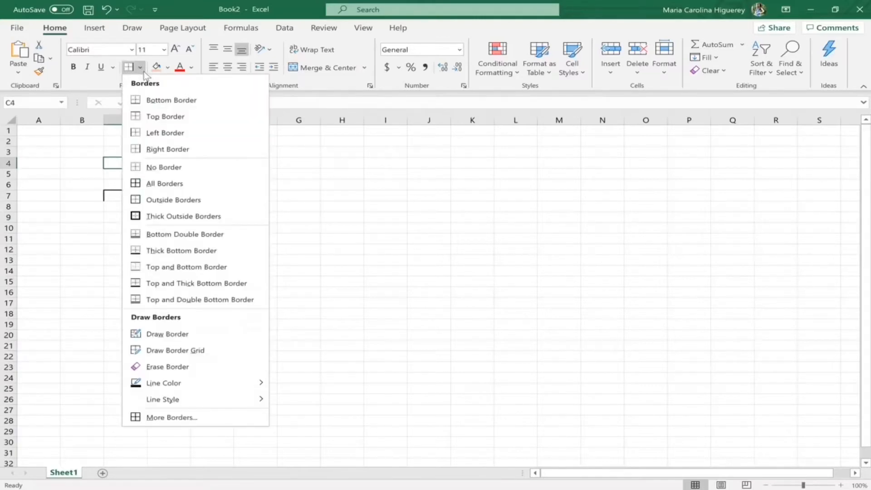
left_click(163, 167)
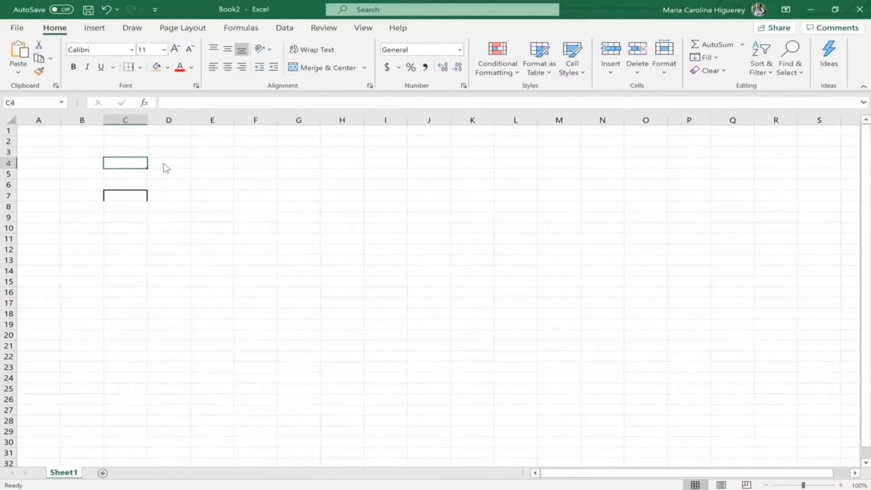
left_click(174, 205)
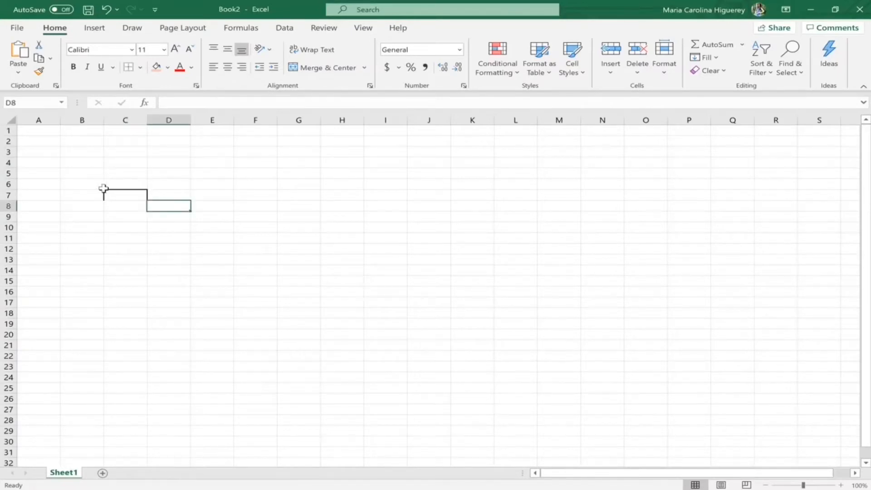
key("ctrl+z")
left_click(164, 195)
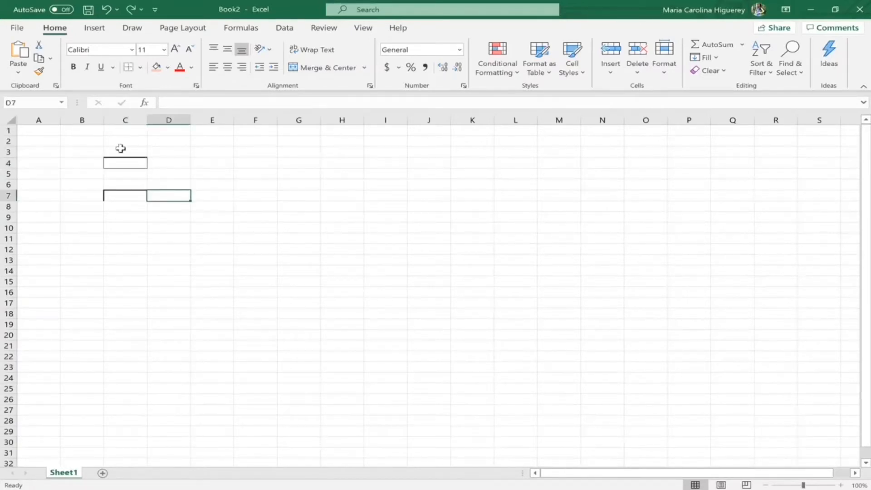
Step: Remove all borders from cells C4 to C7
mouse_move(120, 150)
left_mouse_down()
mouse_move(120, 170)
mouse_move(130, 148)
mouse_move(98, 153)
mouse_move(136, 160)
mouse_move(146, 197)
mouse_move(138, 182)
mouse_move(129, 181)
mouse_move(128, 195)
left_mouse_up()
left_click(126, 202)
left_click(136, 173)
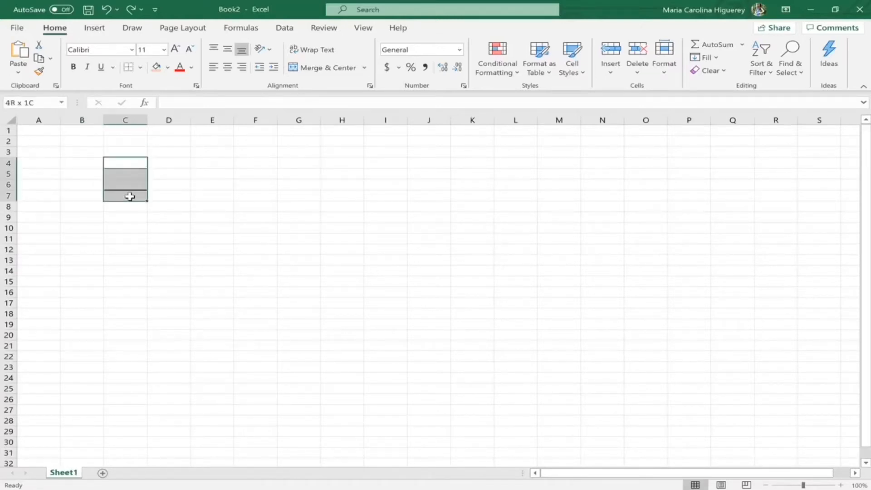
left_click(139, 69)
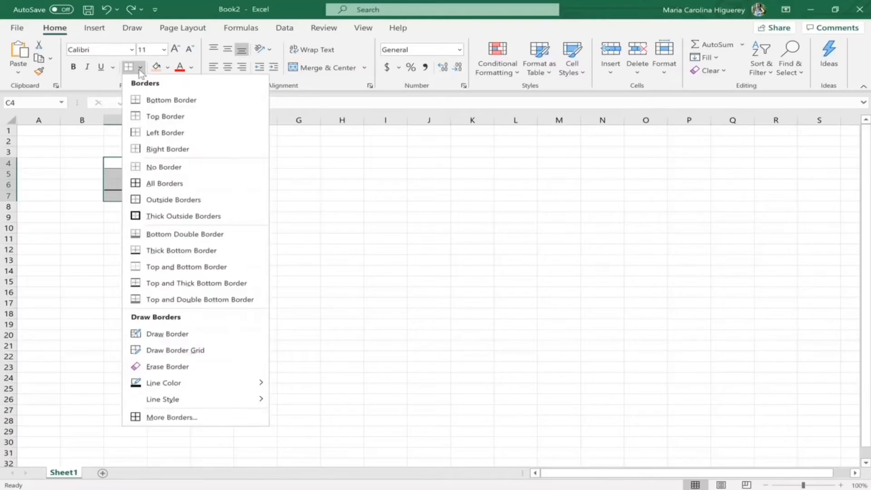
left_click(150, 167)
left_click(181, 205)
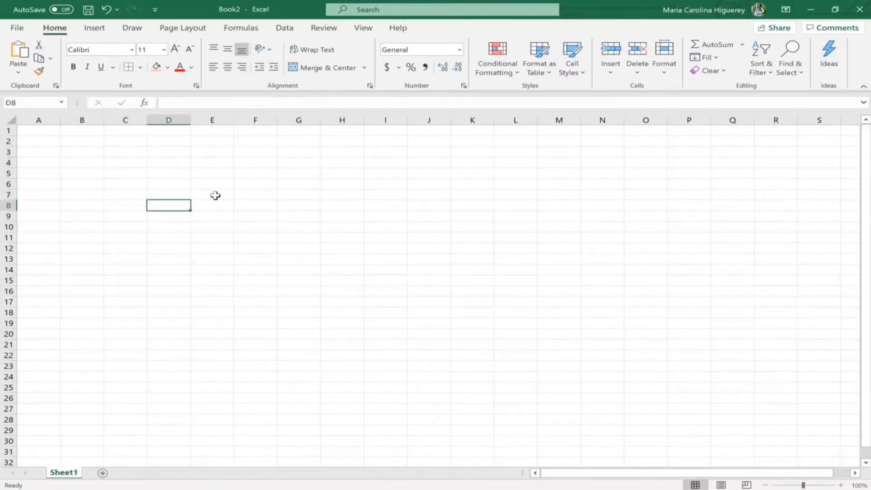
Step: Fill cells B3 to G3 with the gold theme color
left_click(127, 163)
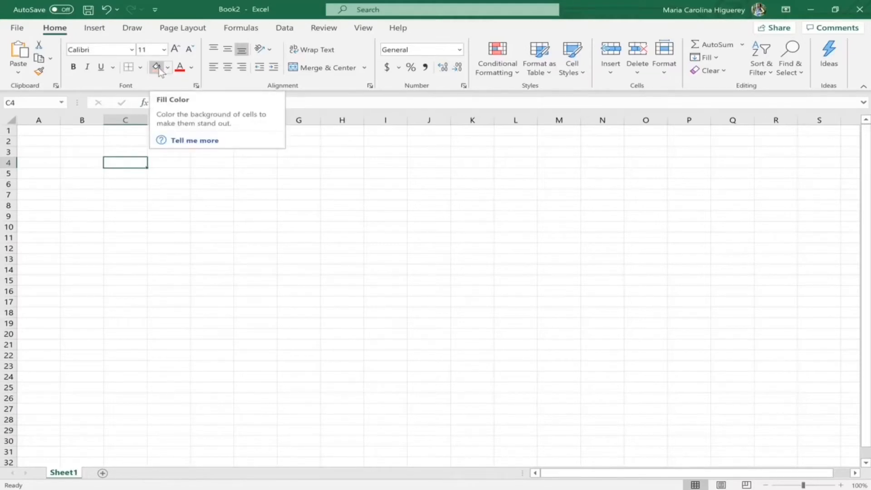
key("ctrl+z")
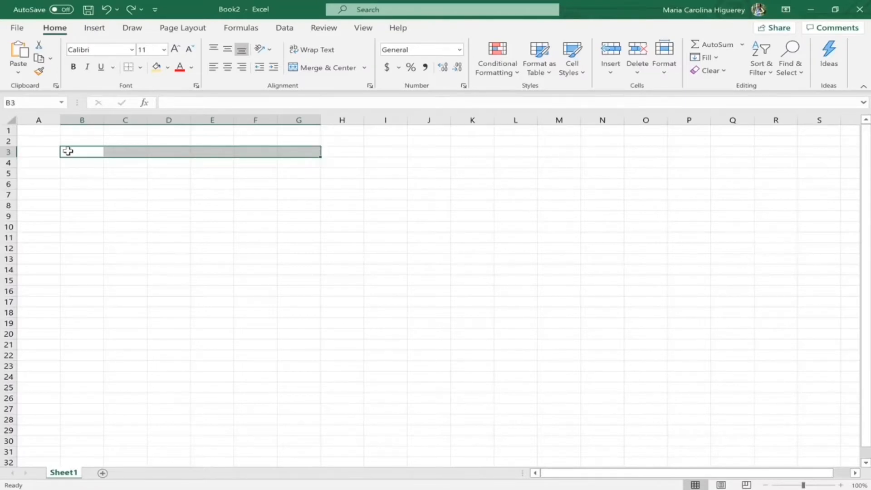
left_click(168, 68)
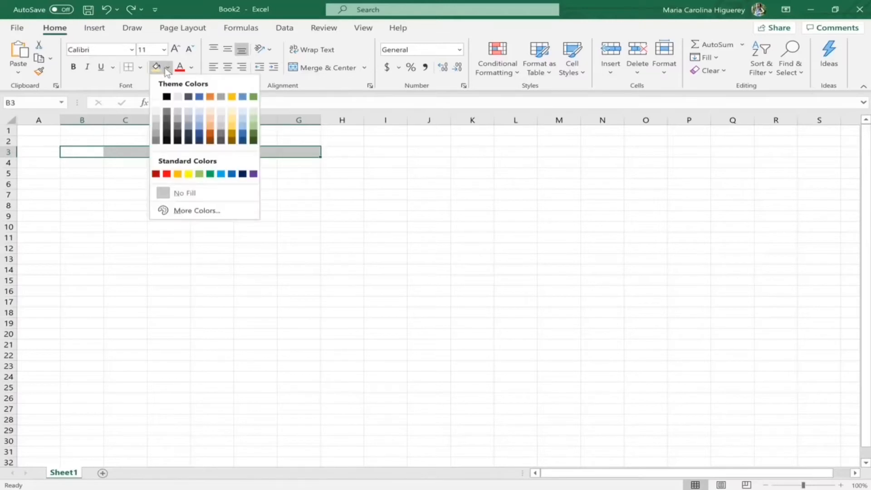
left_click(232, 97)
left_click(171, 184)
left_click_drag(86, 156, 304, 151)
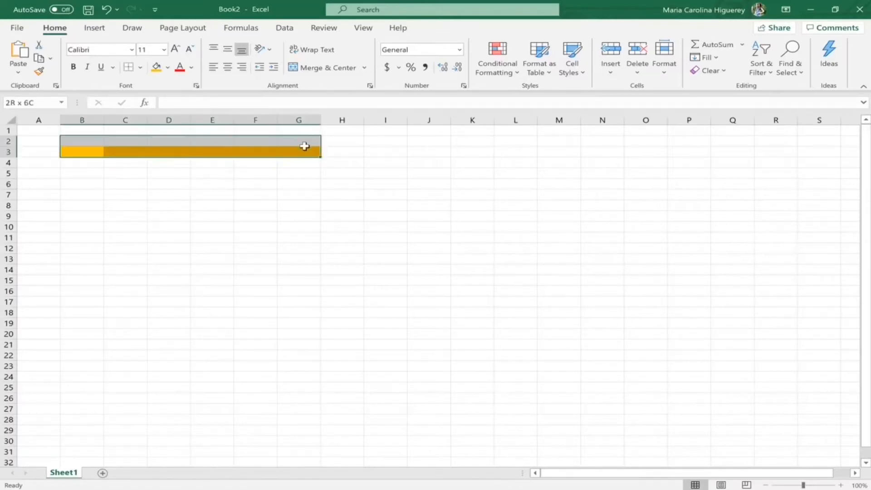
left_click(286, 193)
Step: Enter the text "Font Color" in cell B3
left_click(102, 174)
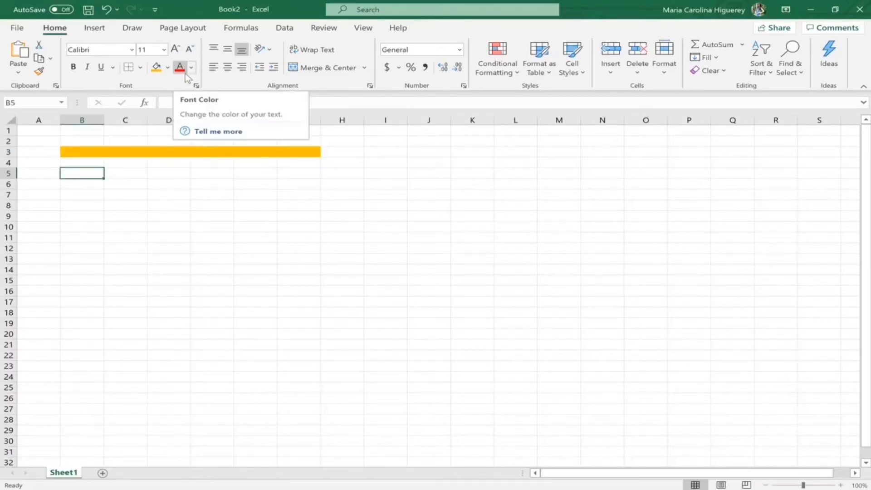
double_click(91, 153)
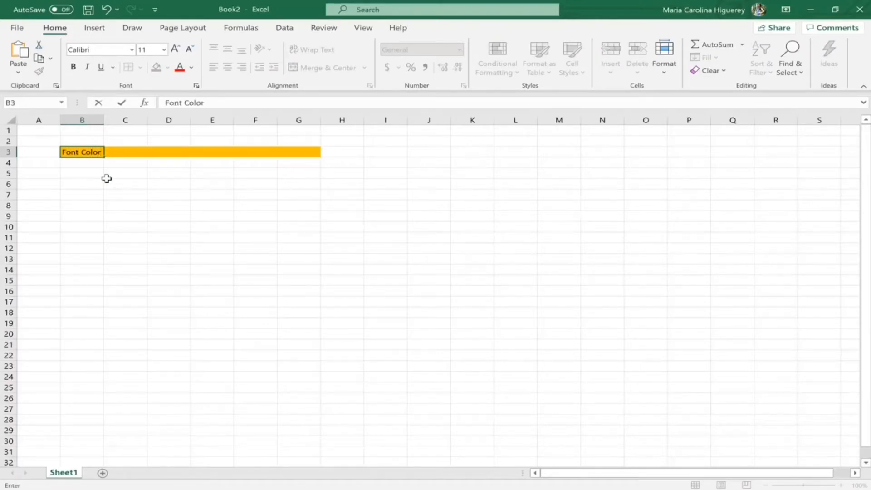
key("Return")
Step: Change the font color of the text in cell B3 to the standard light blue
left_click(98, 150)
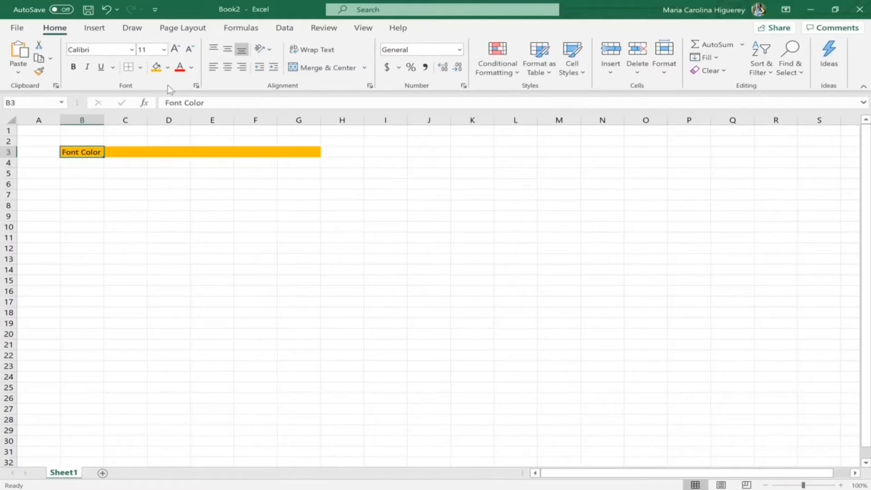
left_click(193, 68)
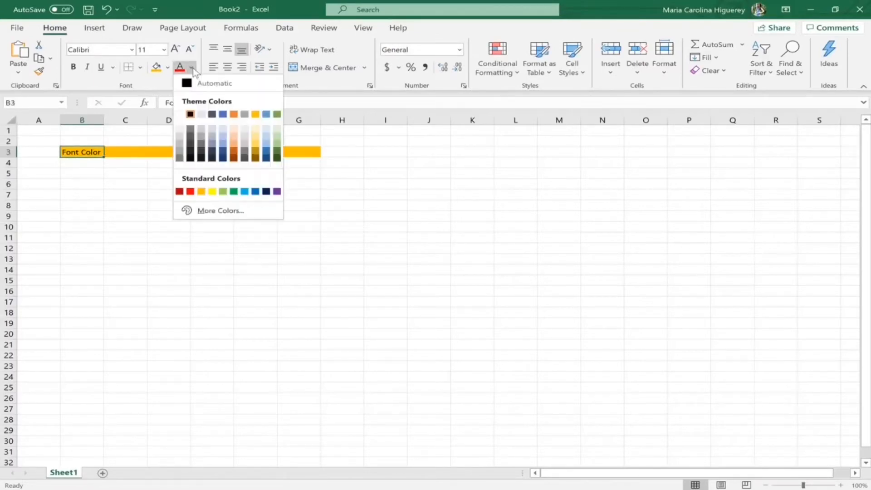
left_click(245, 192)
left_click(130, 195)
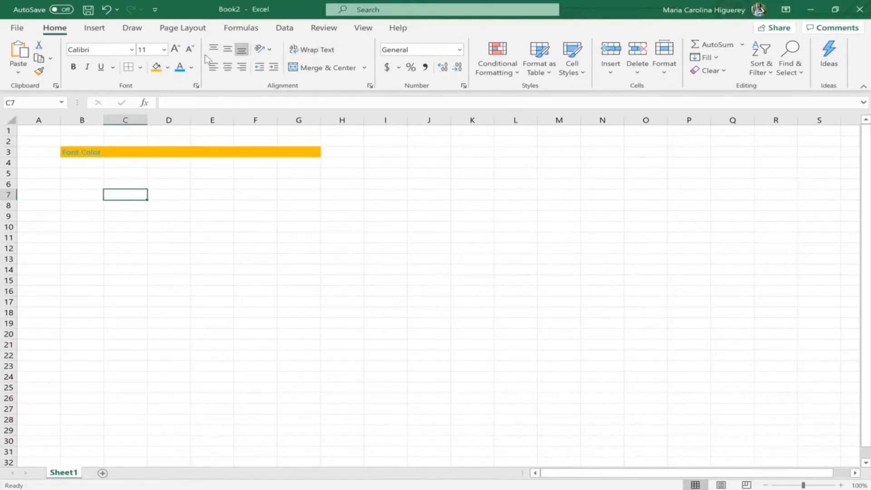
Step: Make row 3 taller and column B wider around the "Font Color" cell
left_click(93, 151)
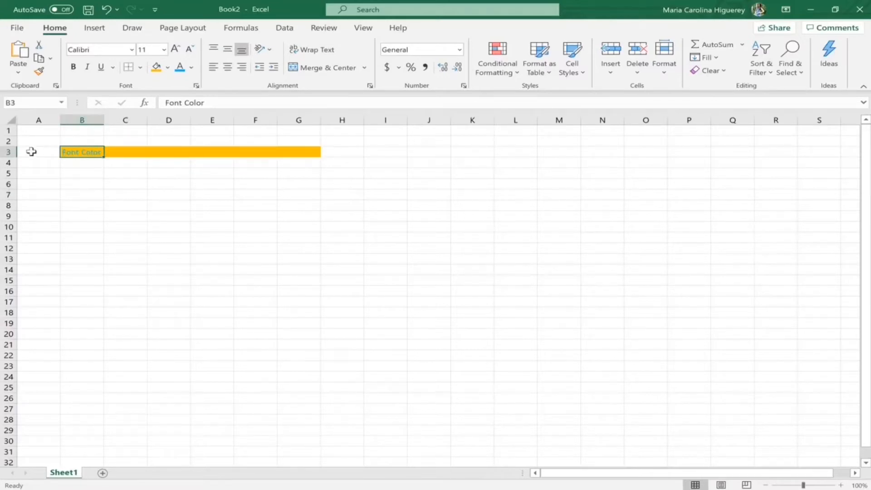
left_click_drag(15, 157, 23, 174)
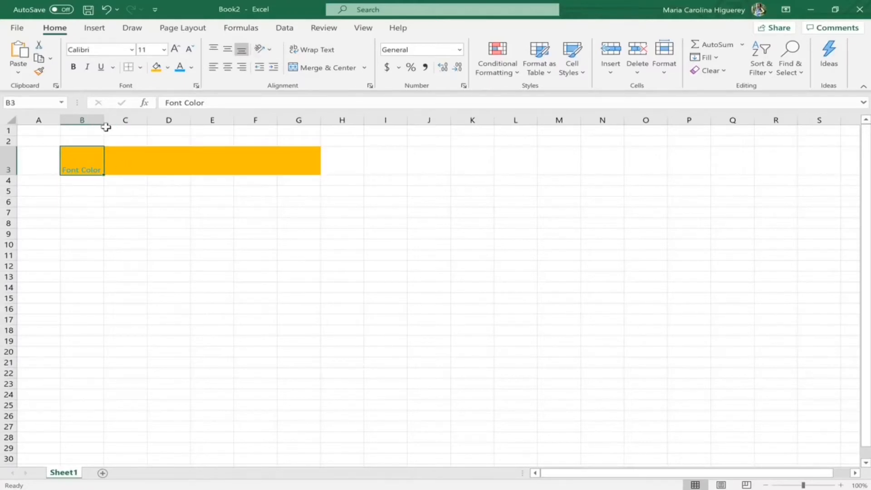
left_click_drag(104, 121, 139, 122)
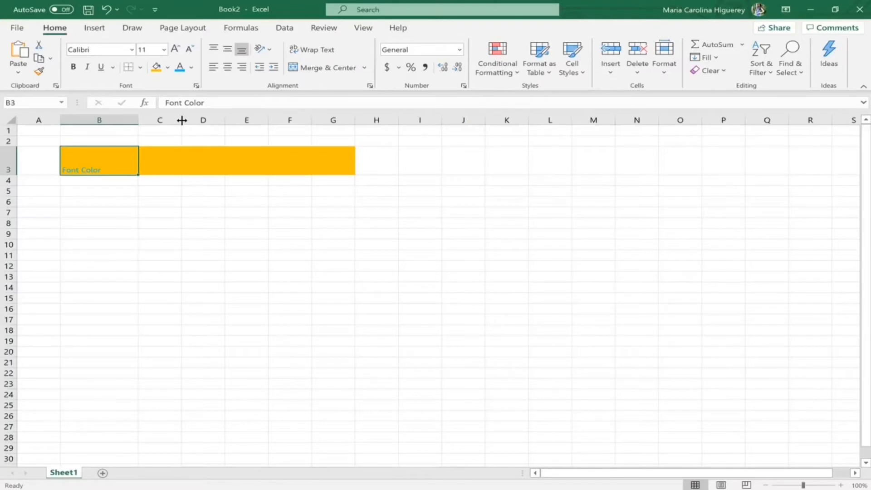
Step: Widen column C slightly and increase the height of row 5
left_click_drag(181, 120, 182, 121)
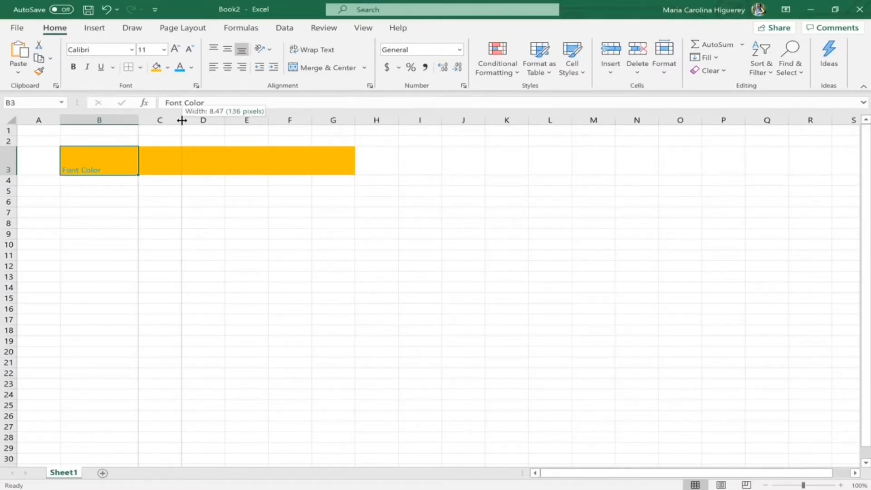
mouse_move(186, 120)
left_mouse_down()
mouse_move(178, 120)
mouse_move(199, 120)
left_mouse_up()
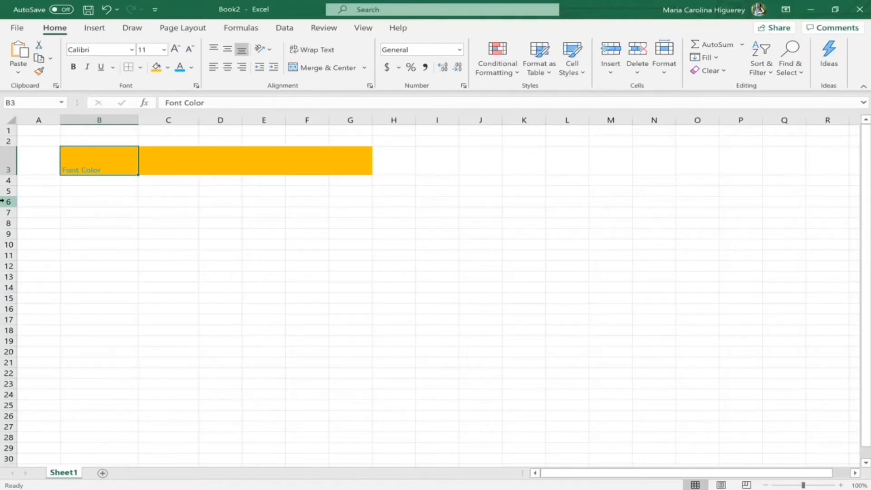
left_click_drag(11, 196, 18, 208)
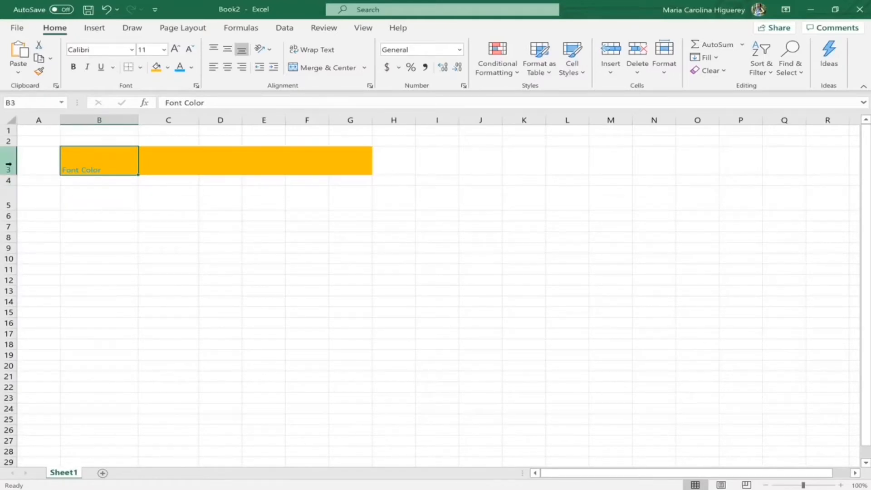
Step: Resize rows 3 to 6 together to one equal height and columns B to E together to one equal width
left_click_drag(6, 170, 5, 227)
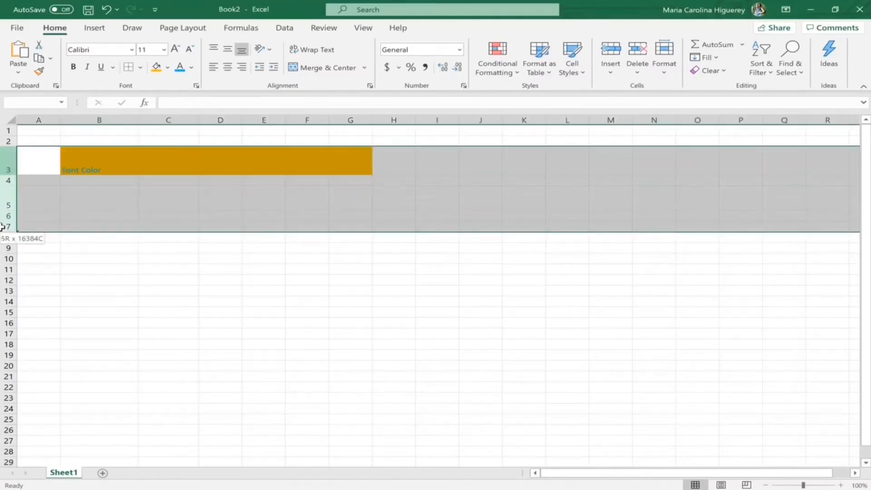
left_click(194, 208)
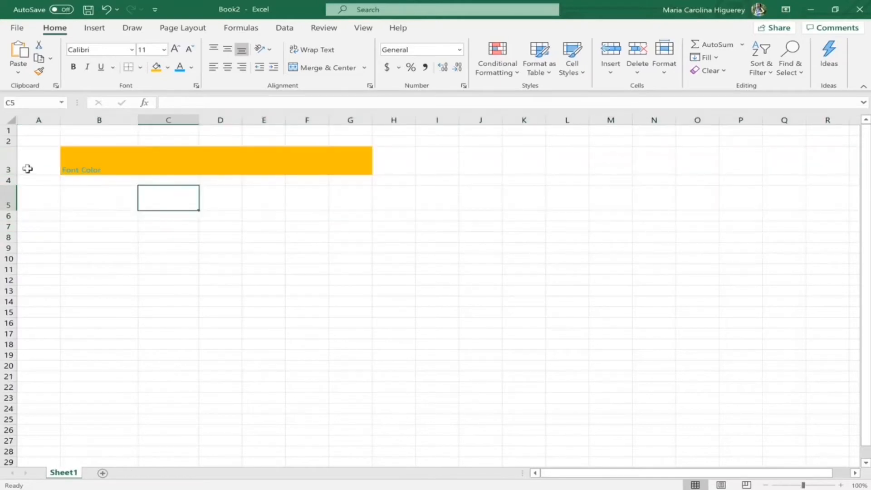
left_click_drag(8, 162, 4, 218)
left_click_drag(13, 185, 10, 198)
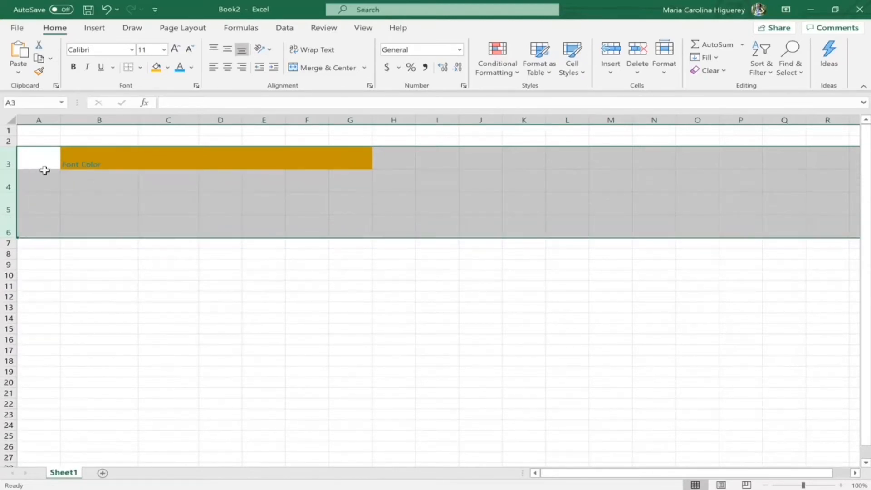
left_click(103, 285)
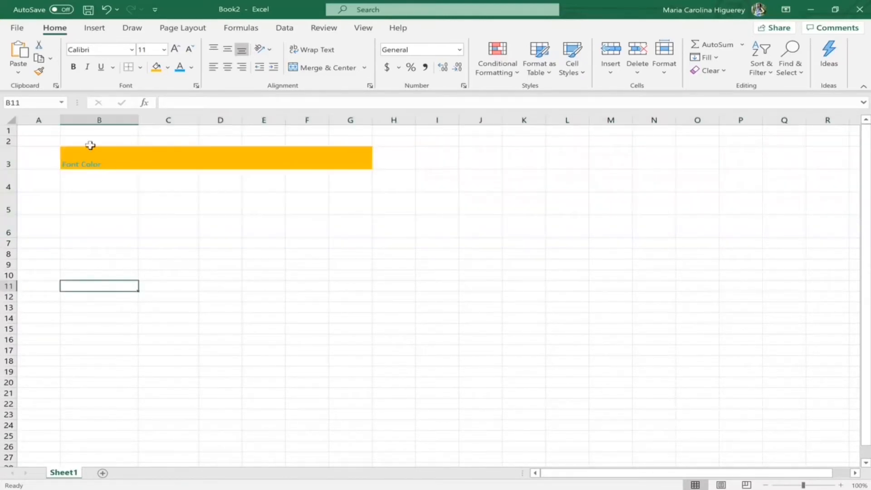
left_click_drag(82, 120, 302, 121)
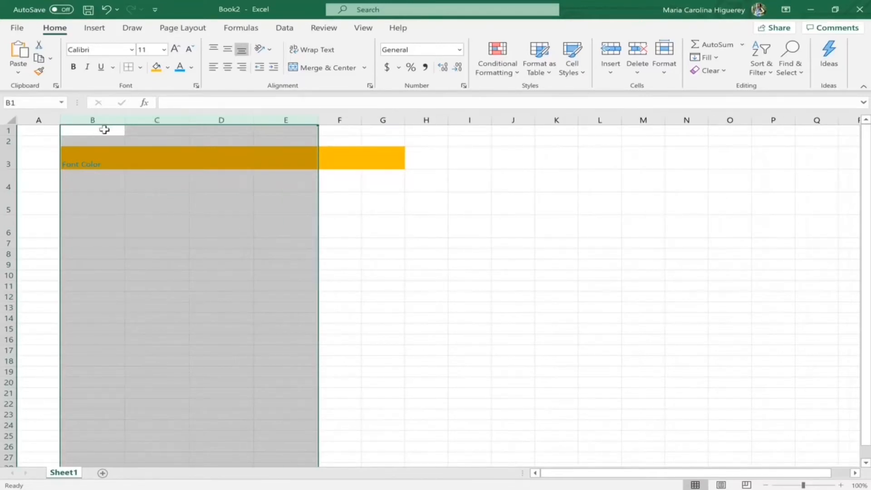
left_click(352, 200)
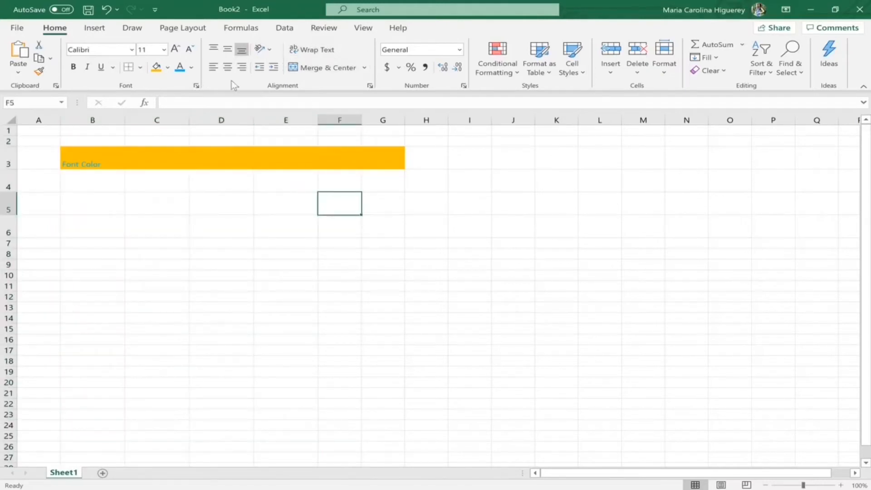
Step: Align the text in cell B3 vertically to the middle of the cell
left_click(86, 152)
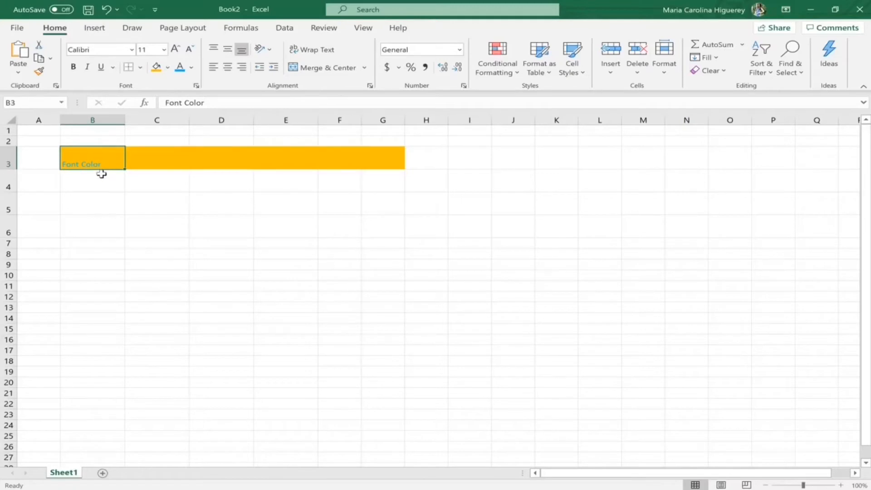
left_click(97, 201)
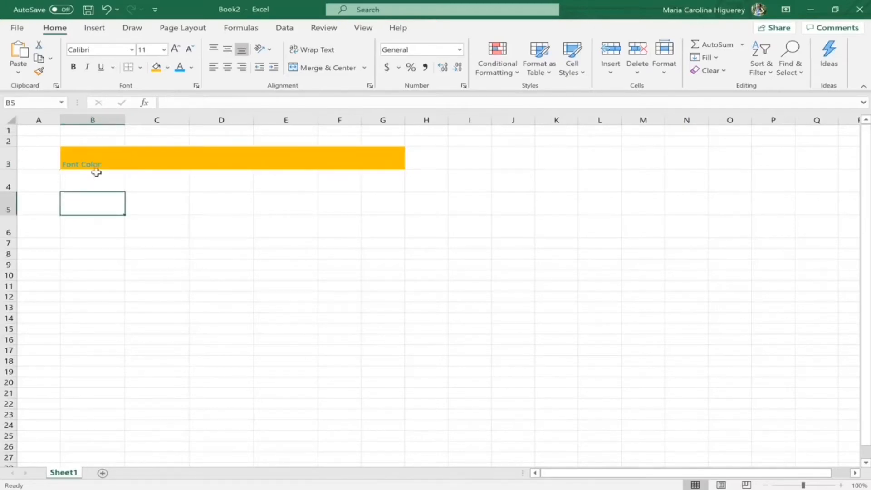
left_click(97, 166)
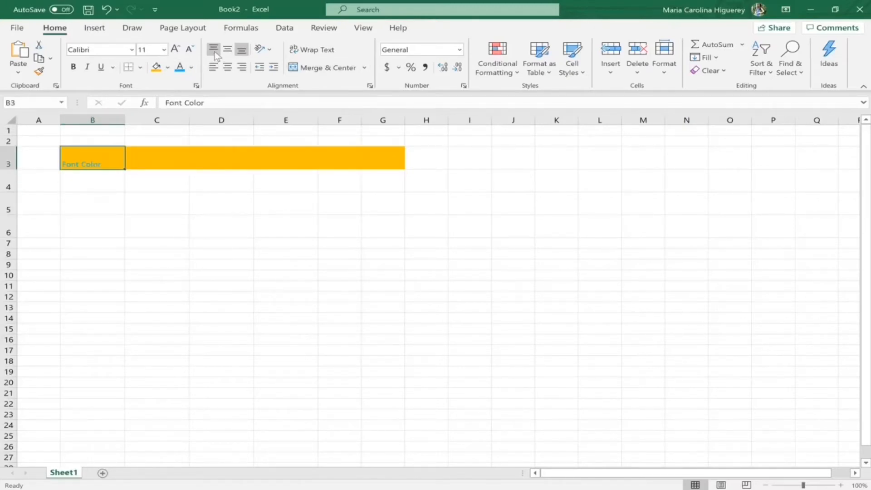
left_click(227, 51)
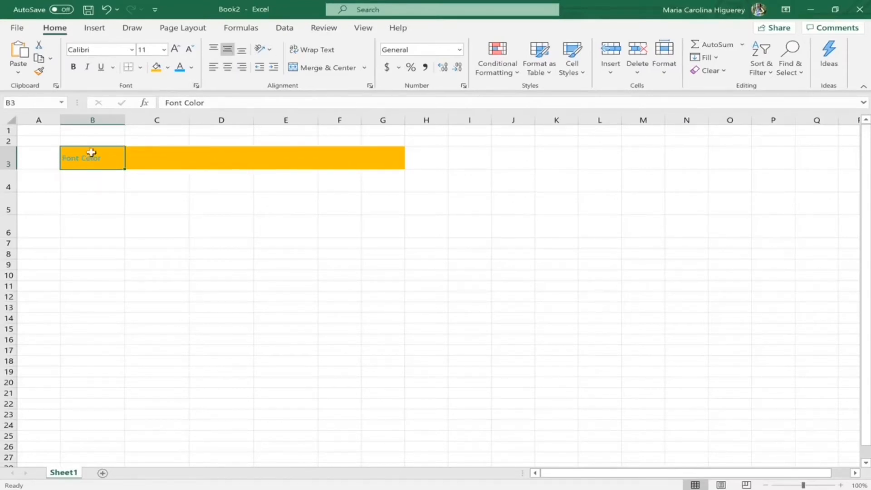
Step: Align the text in cell B3 to the right, and change its horizontal alignment to centered
left_click(244, 69)
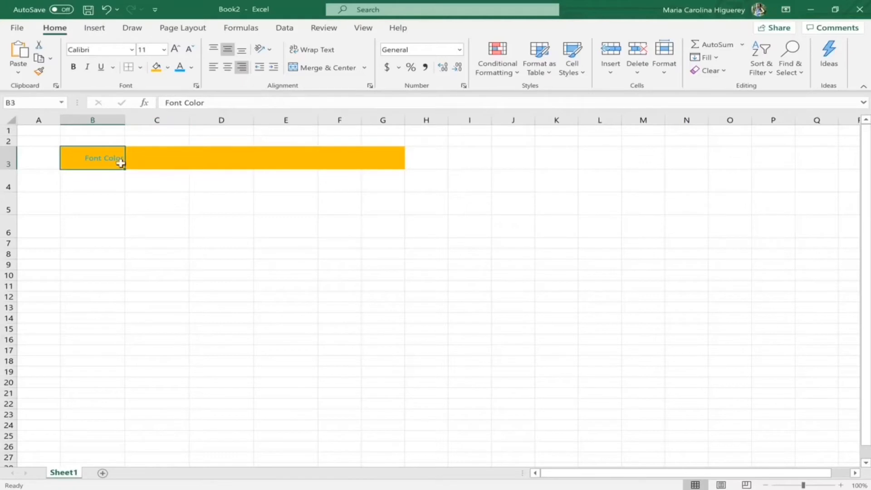
left_click(228, 69)
left_click(160, 223)
left_click(104, 182)
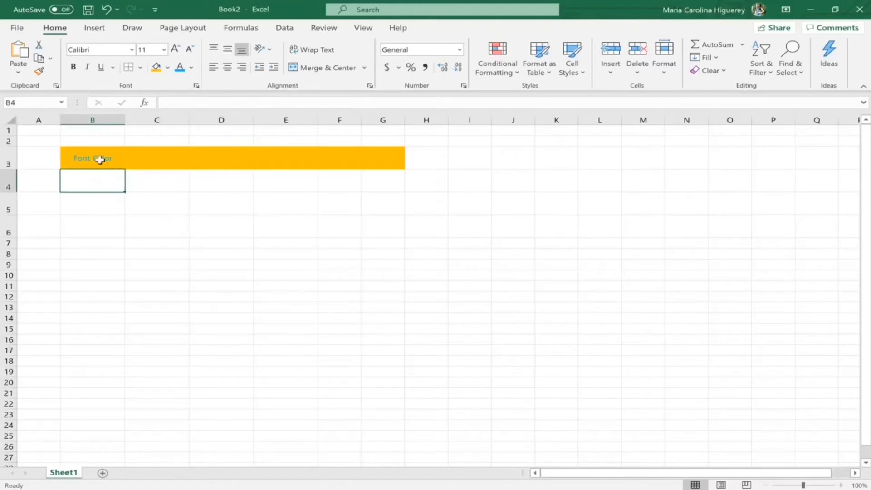
Step: Angle the text in cell B3 counterclockwise and autofit the height of row 3 to it
left_click(99, 159)
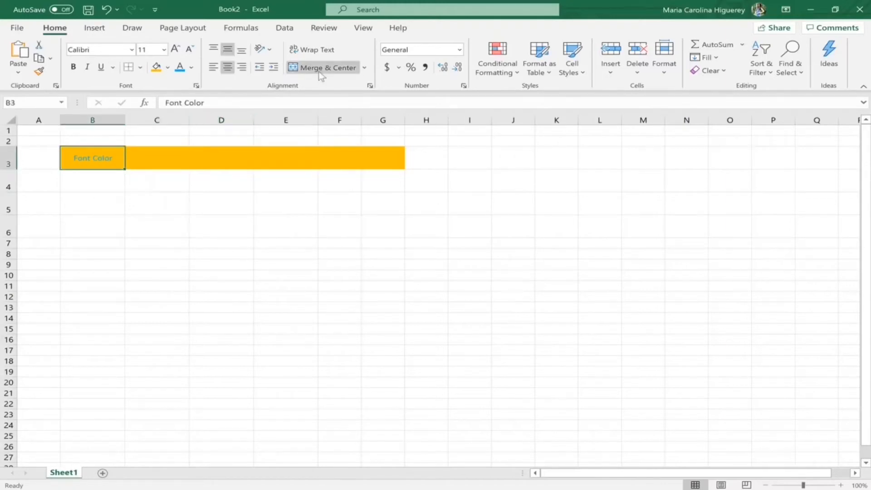
left_click(268, 51)
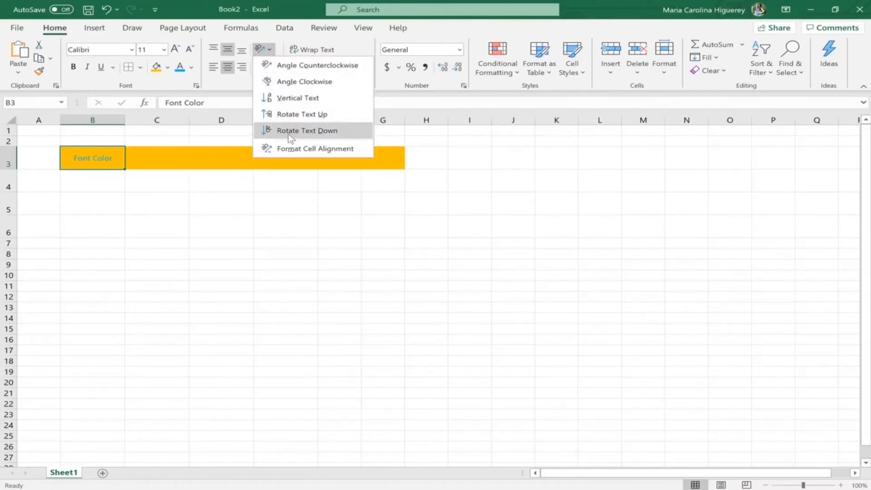
left_click(317, 67)
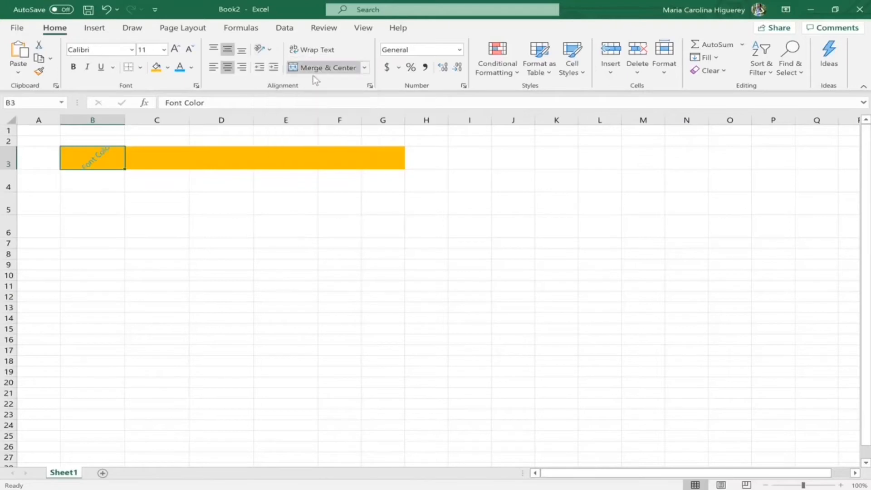
double_click(12, 168)
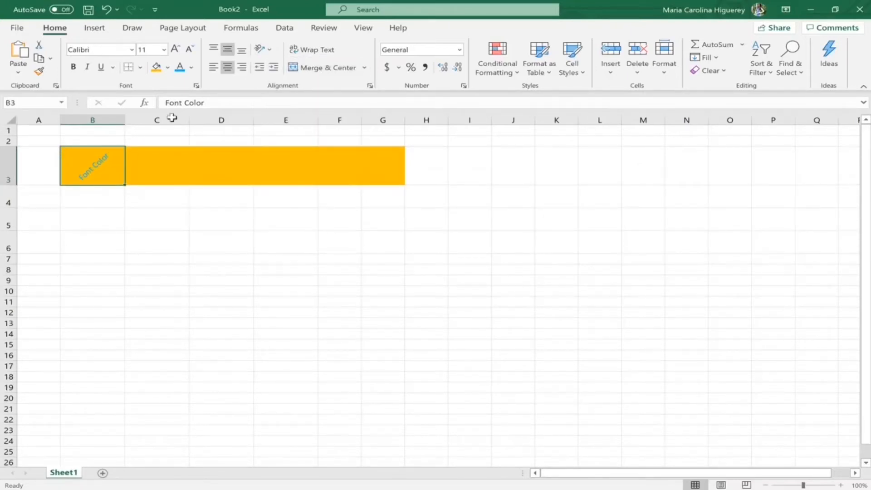
Step: Try rotating the text in cell B3 up, narrowing column B and widening it again
left_click(262, 49)
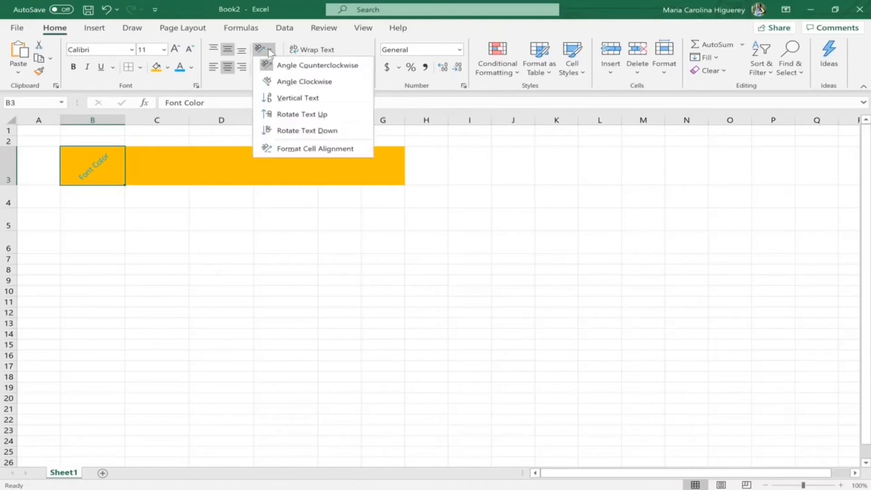
left_click(292, 115)
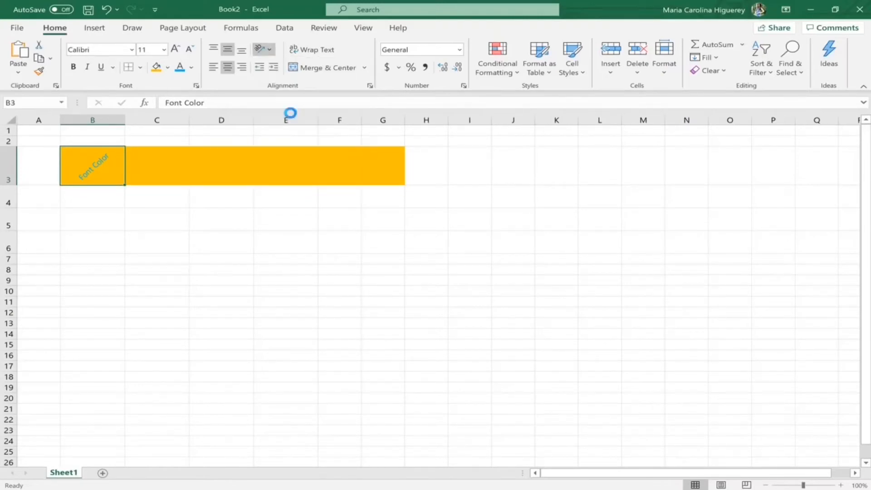
left_click_drag(123, 119, 98, 120)
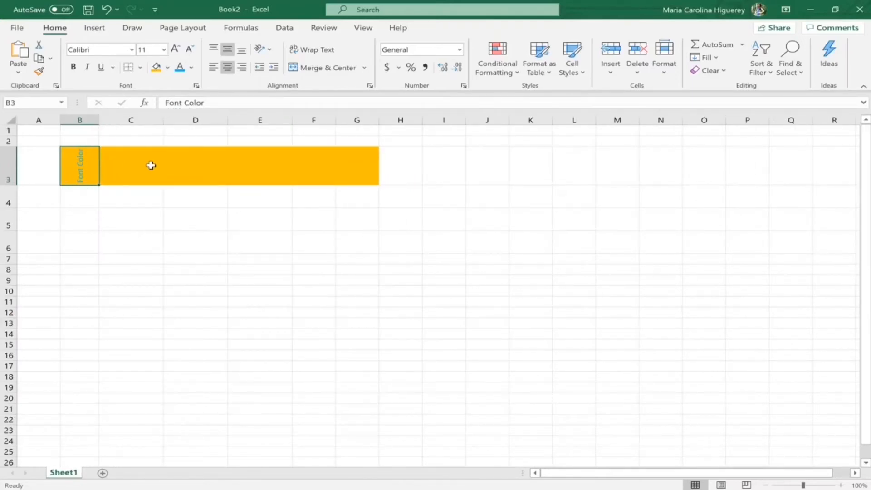
left_click_drag(98, 120, 129, 122)
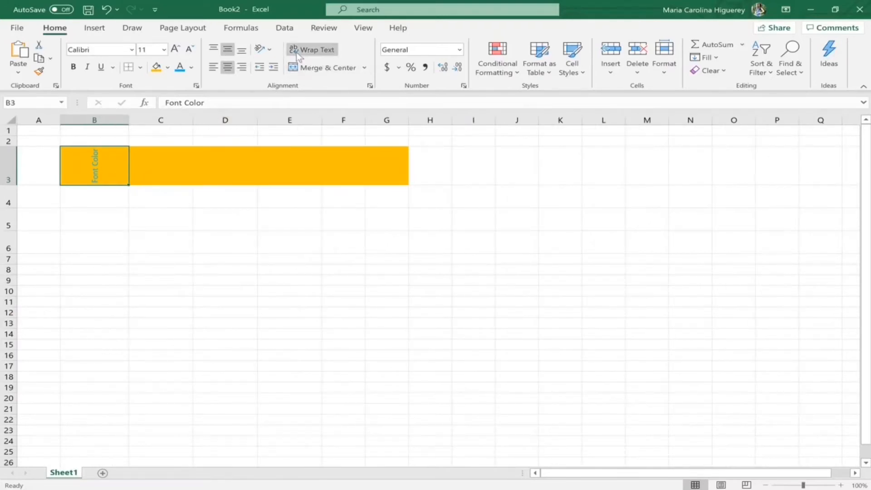
left_click(269, 51)
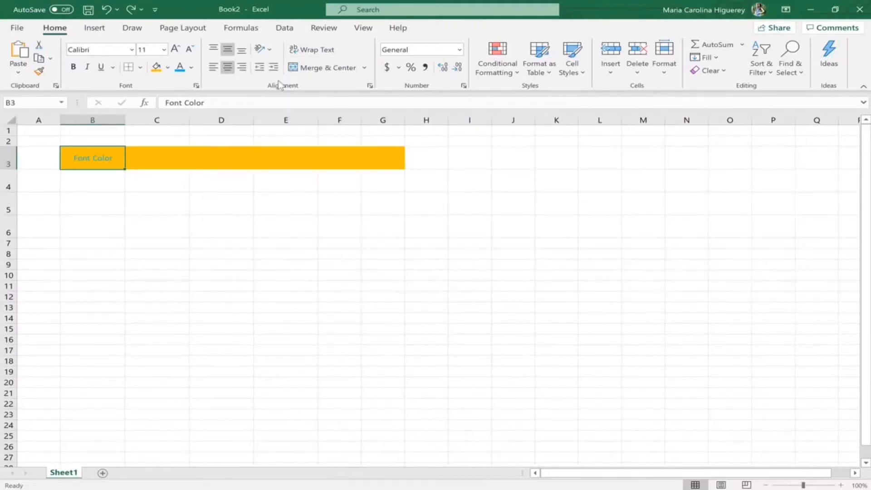
Step: Enter Blue, Black and Red in cells B4 to B6 below the Font Color heading
left_click(183, 226)
left_click(103, 159)
left_click(101, 179)
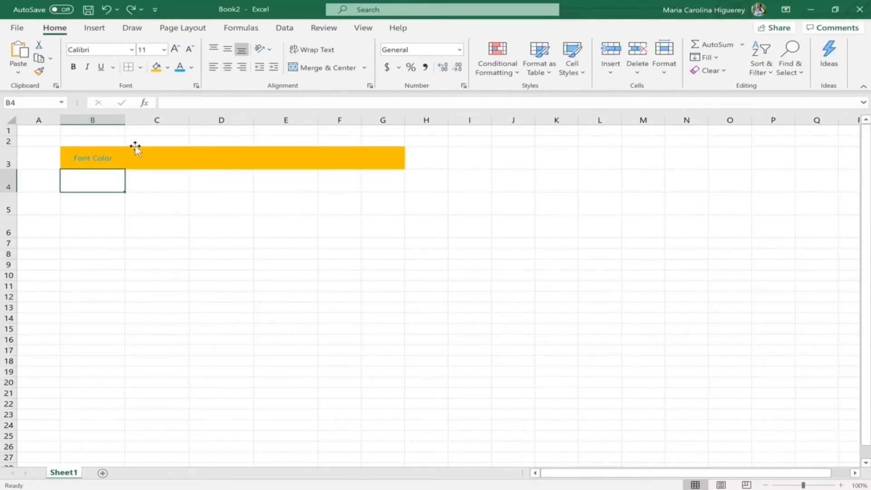
type("Blue")
key("Return")
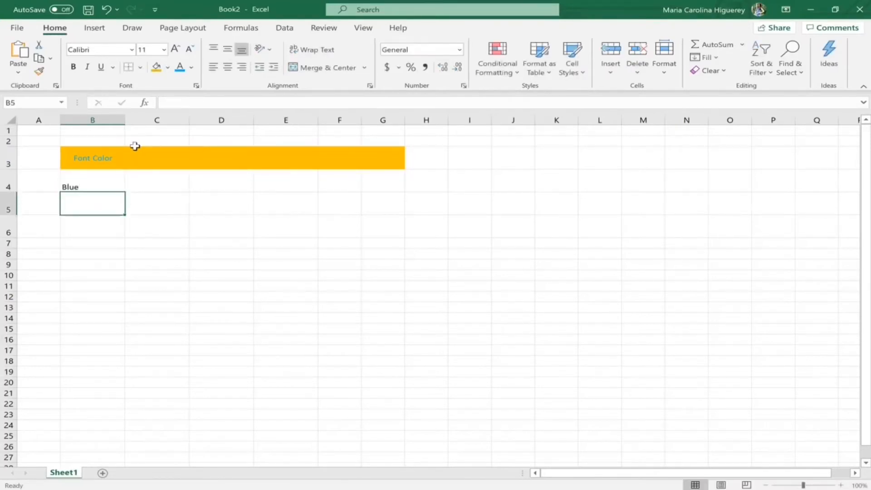
type("B")
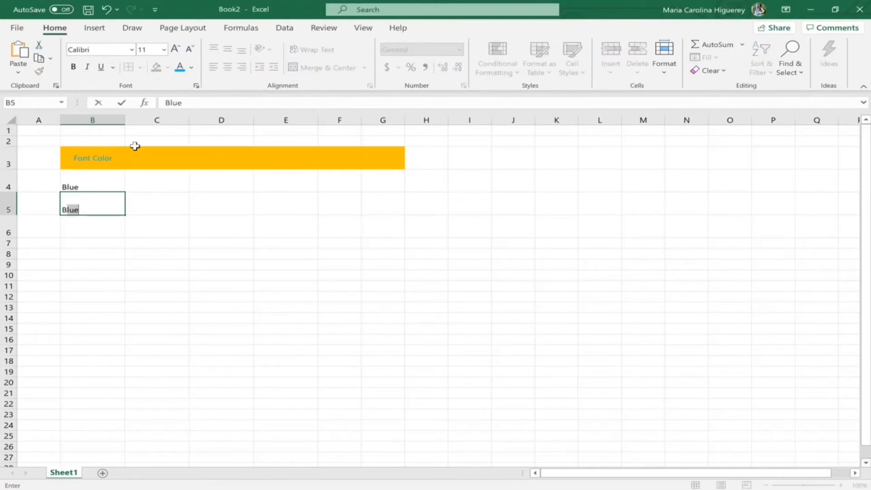
type("lack")
key("Return")
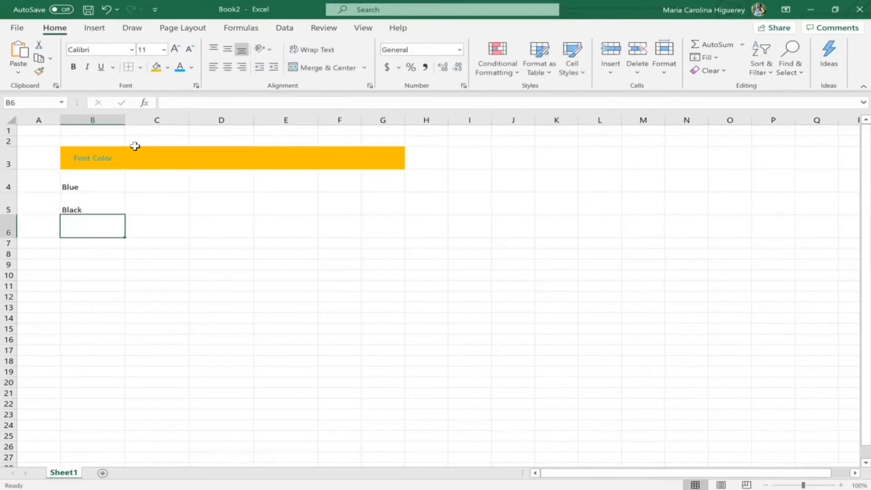
type("Red")
key("Return")
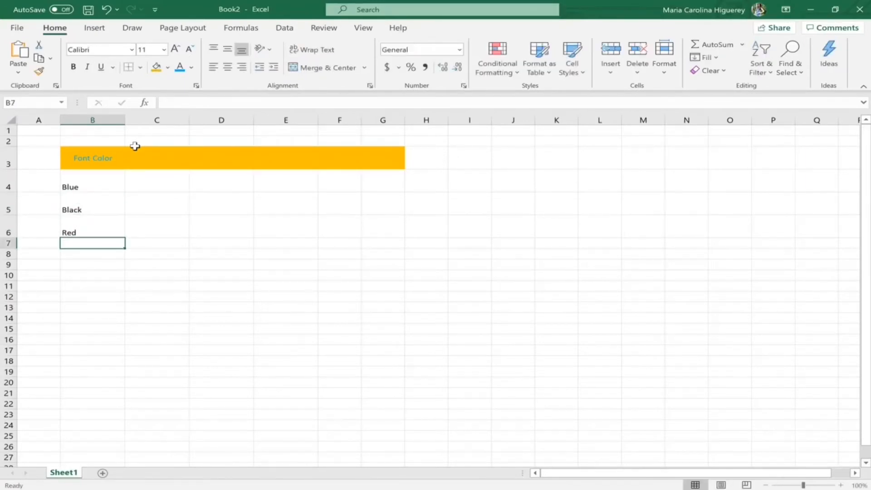
Step: Increase the indent of cell B4 by four levels and decrease it back to the cell border
left_click(109, 187)
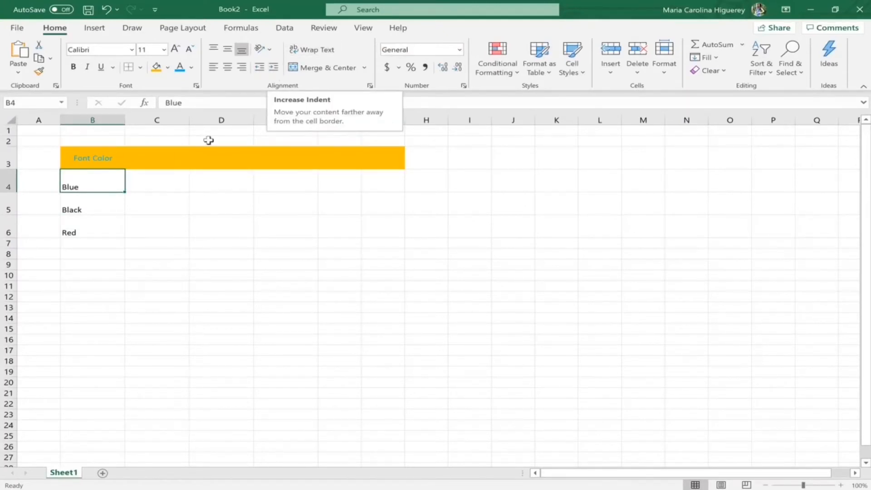
left_click(273, 67)
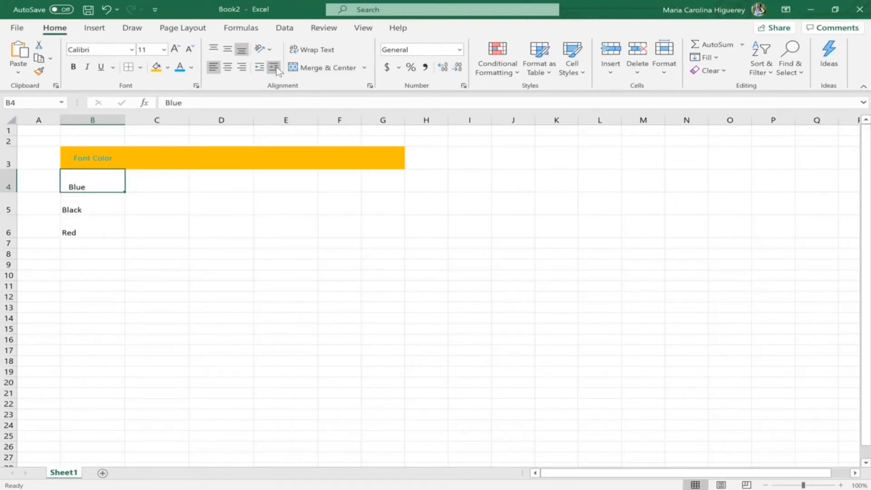
left_click(274, 67)
left_click(276, 69)
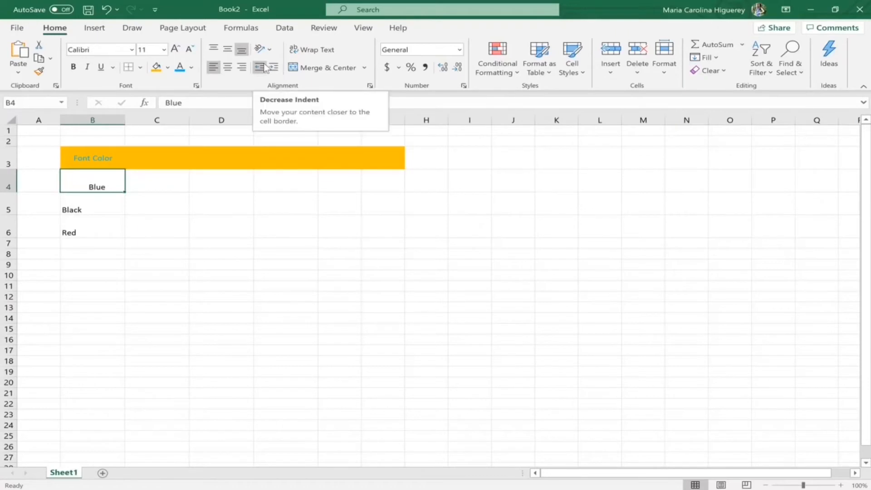
left_click(265, 68)
left_click(266, 68)
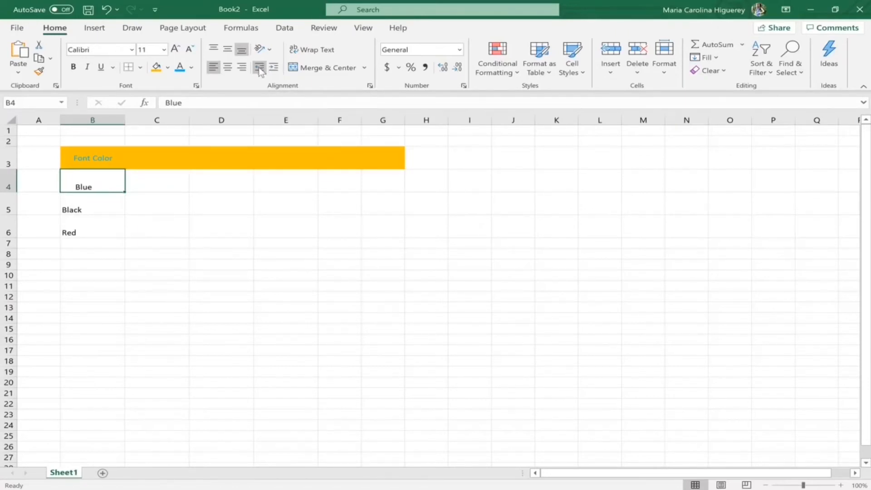
left_click(259, 68)
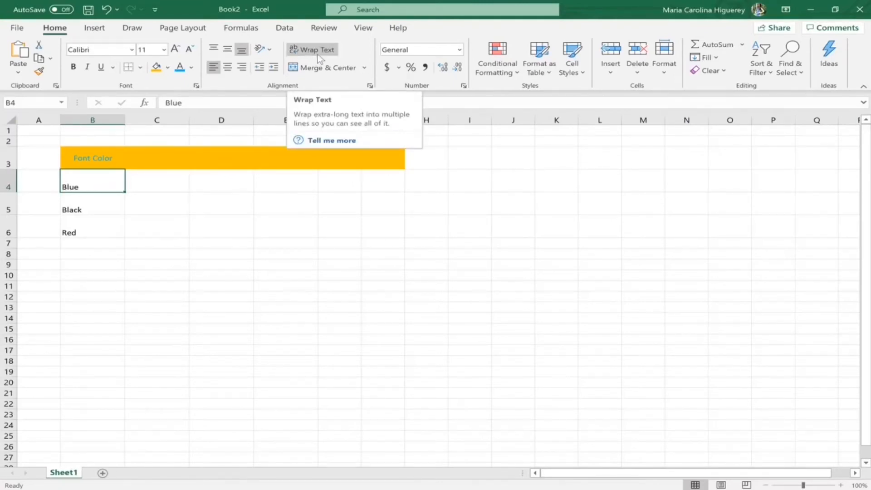
Step: Narrow column B until the Font Color heading in B3 is wider than its cell
left_click(116, 234)
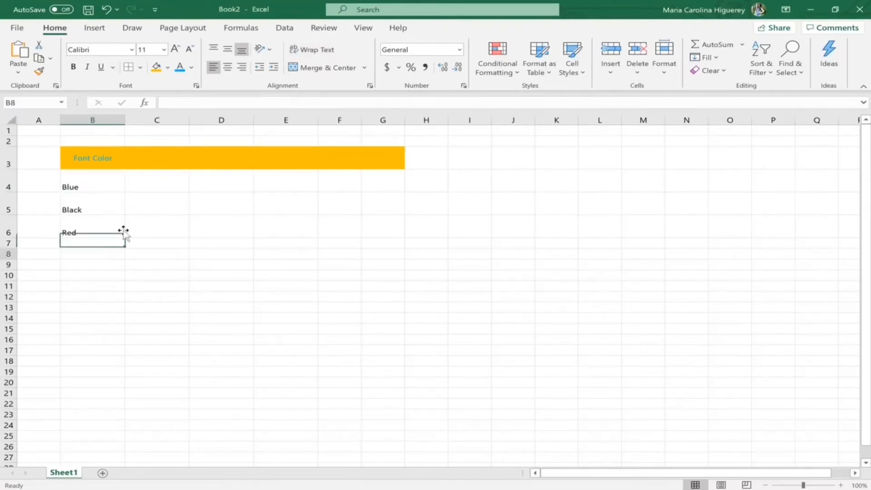
left_click(109, 159)
left_click_drag(123, 122, 93, 123)
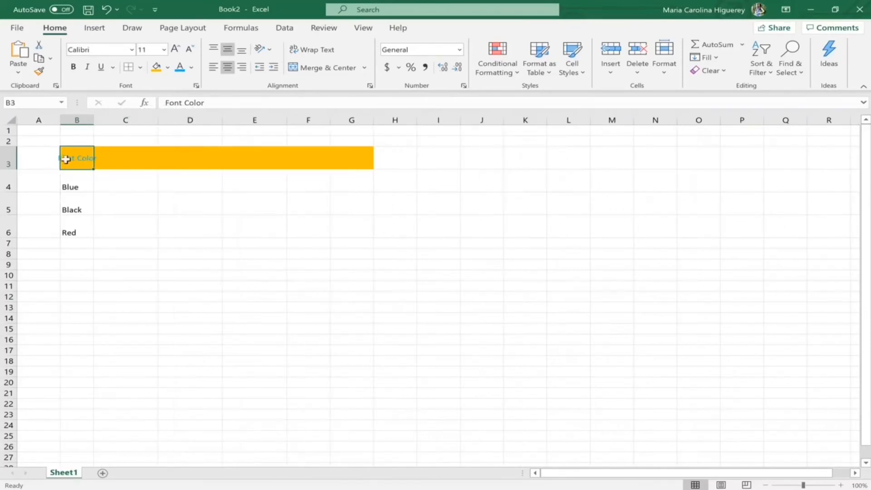
Step: Enter the heading Size in cell C3, next to the Font Color heading
left_click(99, 160)
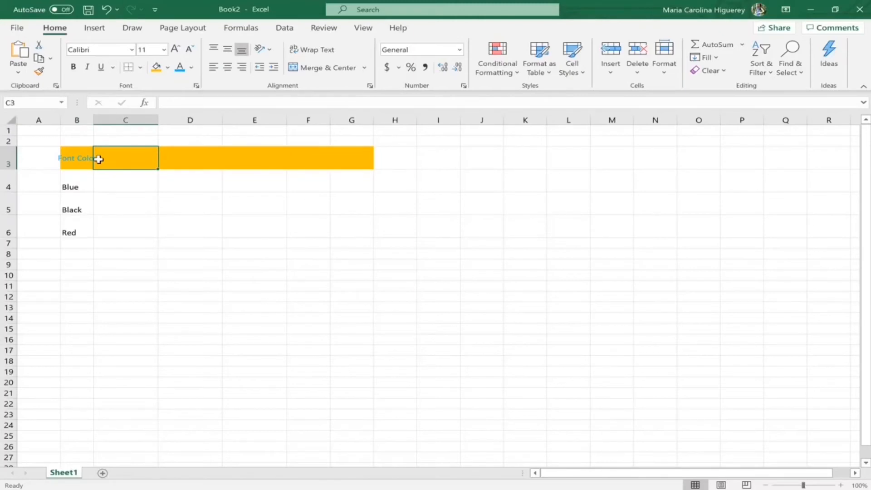
type("Size")
key("Return")
key("Return")
key("Return")
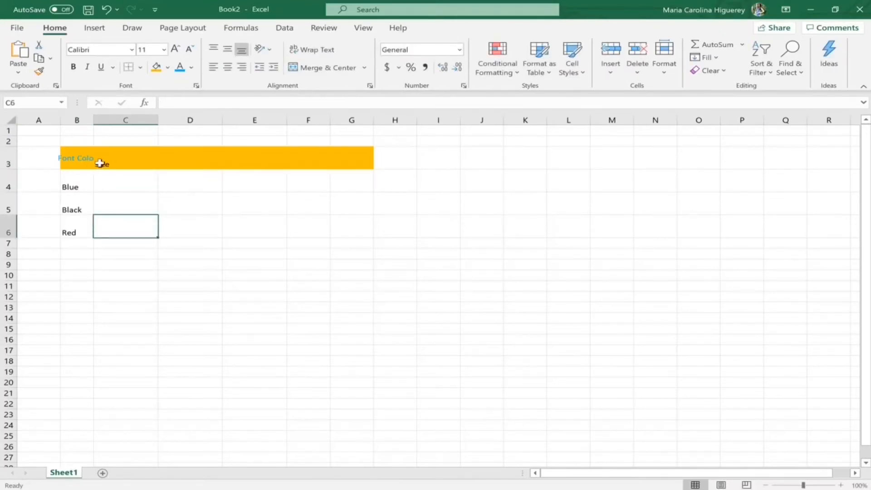
Step: Wrap the text in cell B3 onto two lines and widen column B slightly
left_click(78, 157)
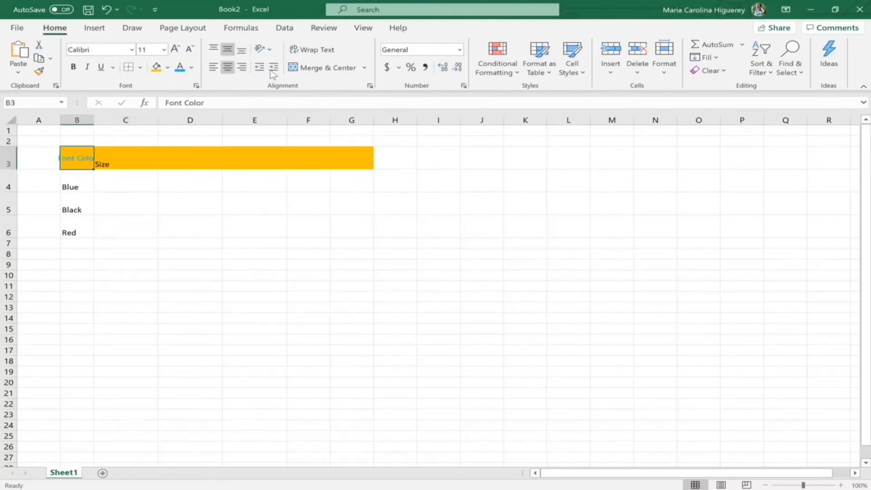
left_click(313, 50)
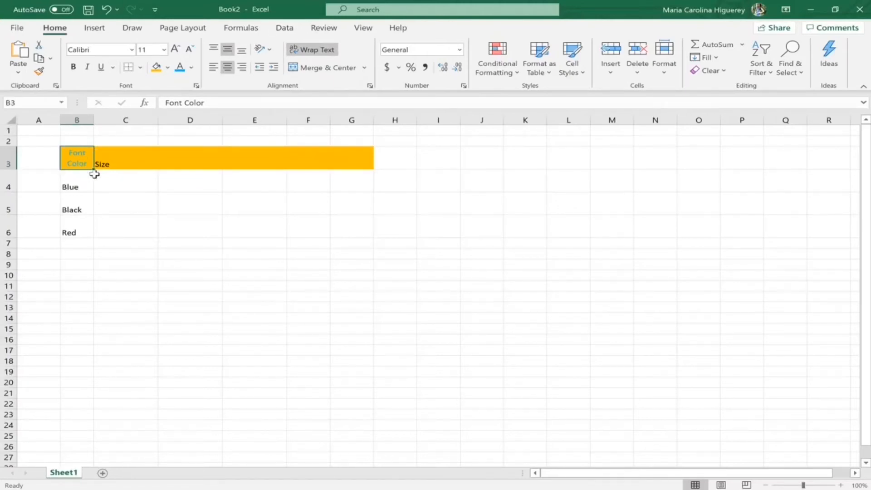
left_click(118, 224)
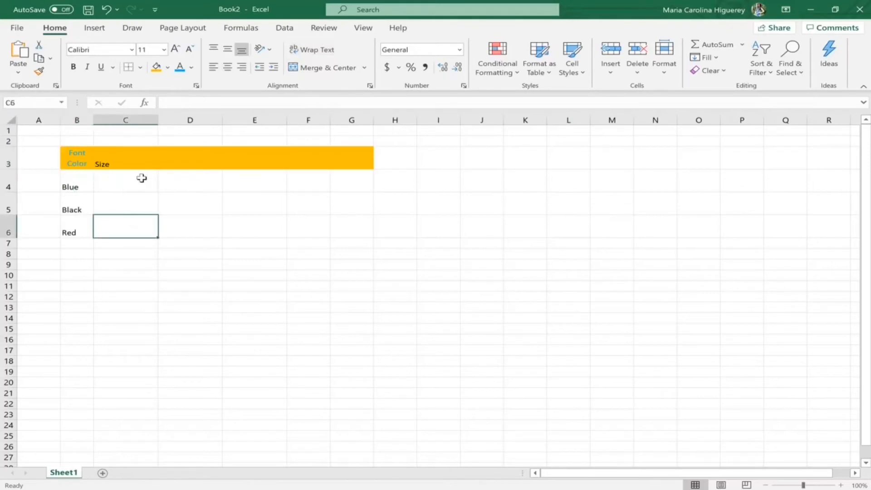
mouse_move(94, 120)
left_mouse_down()
mouse_move(142, 120)
mouse_move(96, 130)
left_mouse_up()
left_click(110, 164)
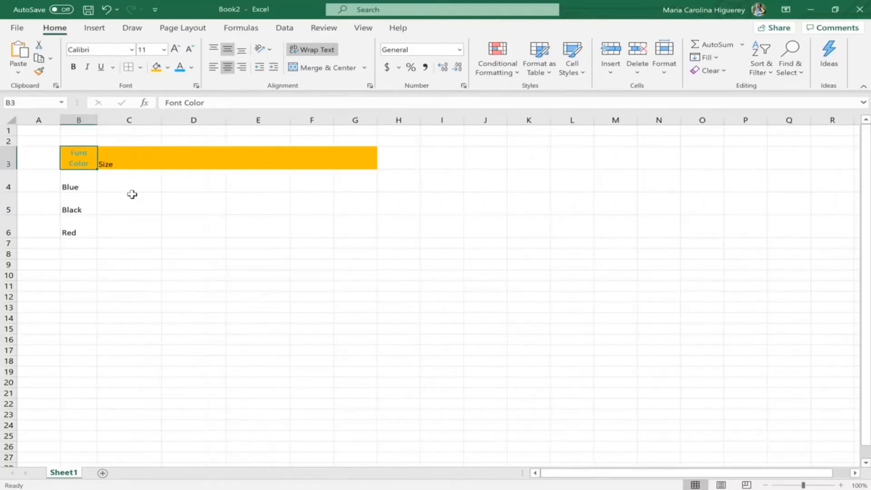
left_click(125, 187)
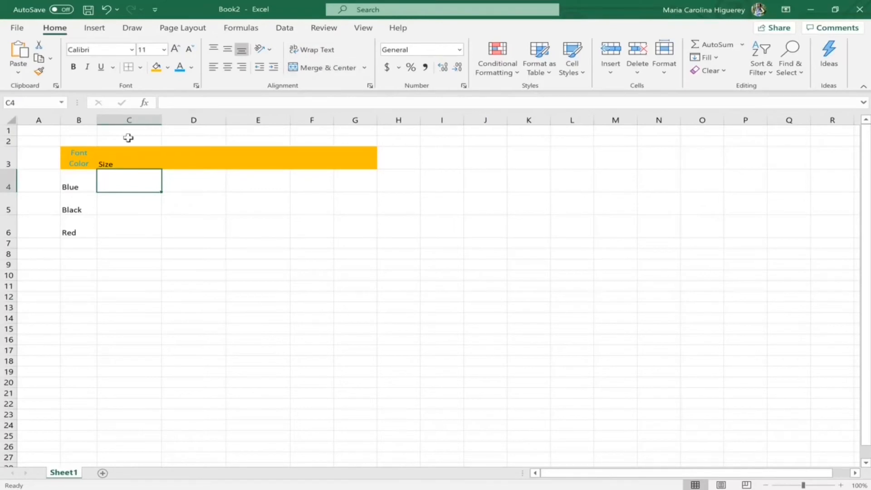
key("Down")
key("Down")
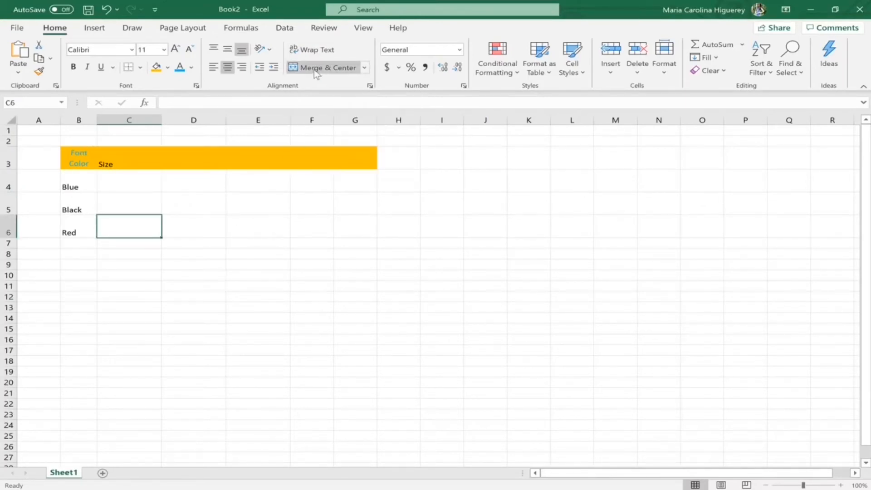
left_click(155, 253)
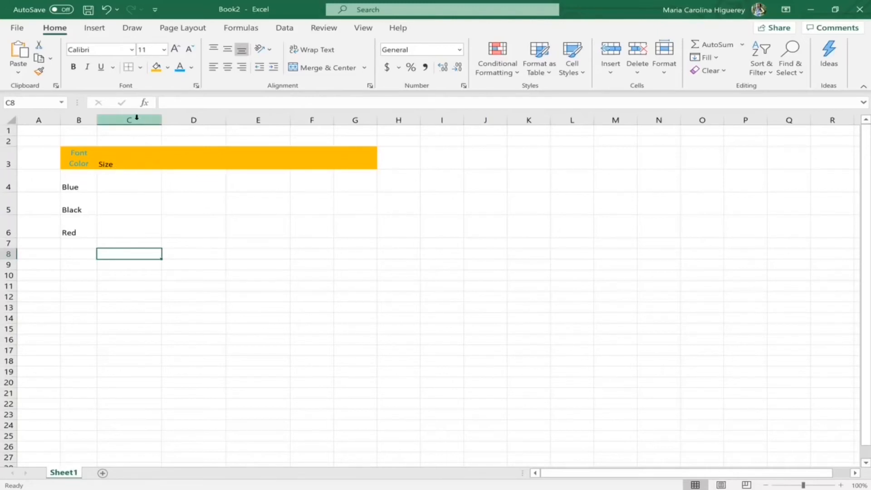
Step: Merge cells C3 and D3 and center the Size heading across them
left_click(131, 158)
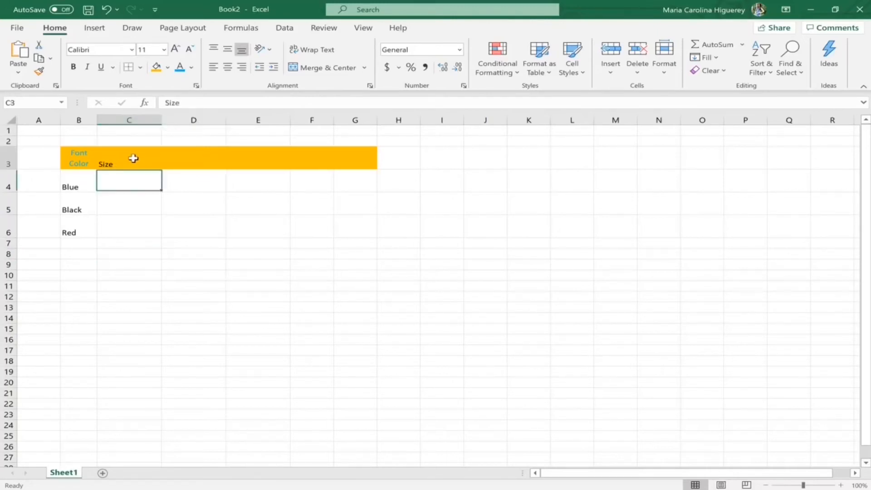
left_click_drag(131, 157, 189, 162)
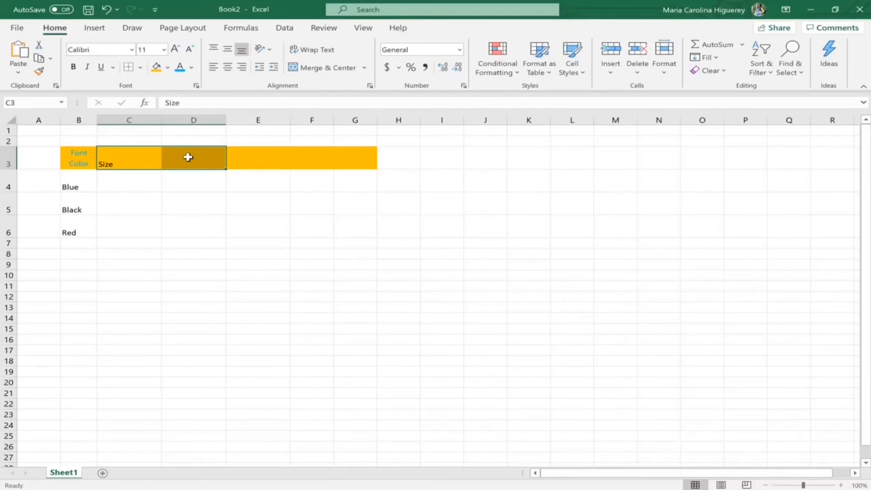
left_click(319, 68)
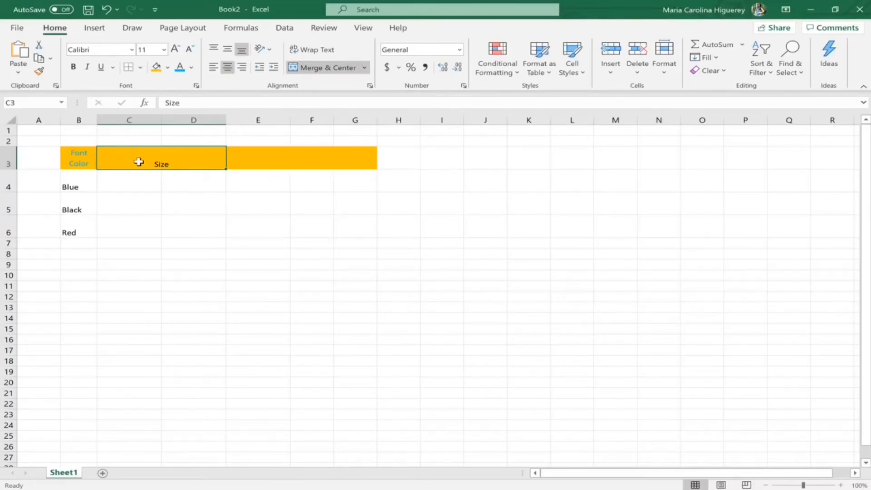
left_click(169, 235)
left_click(159, 163)
left_click(170, 258)
Step: Merge and center the empty cells C4 and D4 below the Size heading
left_click(128, 183)
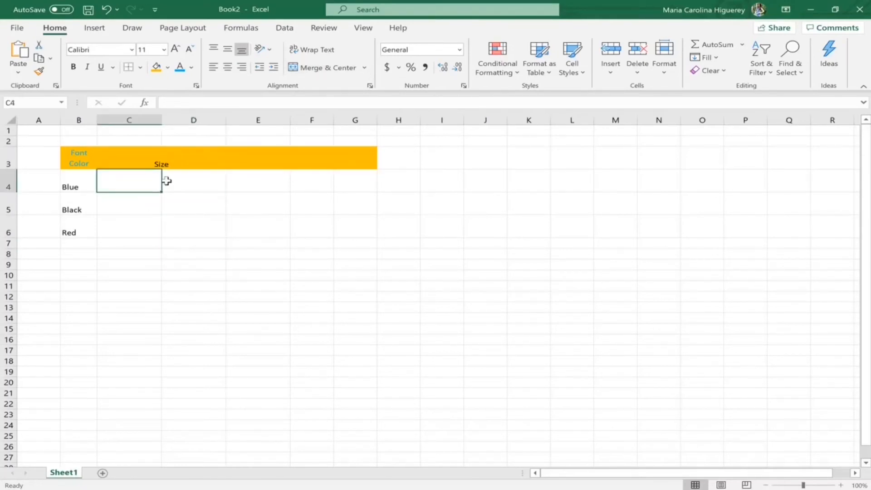
left_click_drag(167, 180, 175, 181)
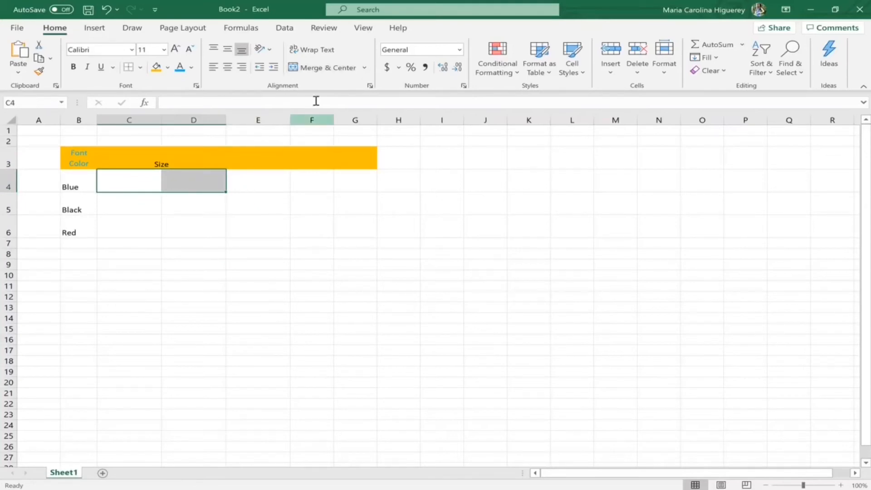
left_click(320, 68)
left_click(229, 234)
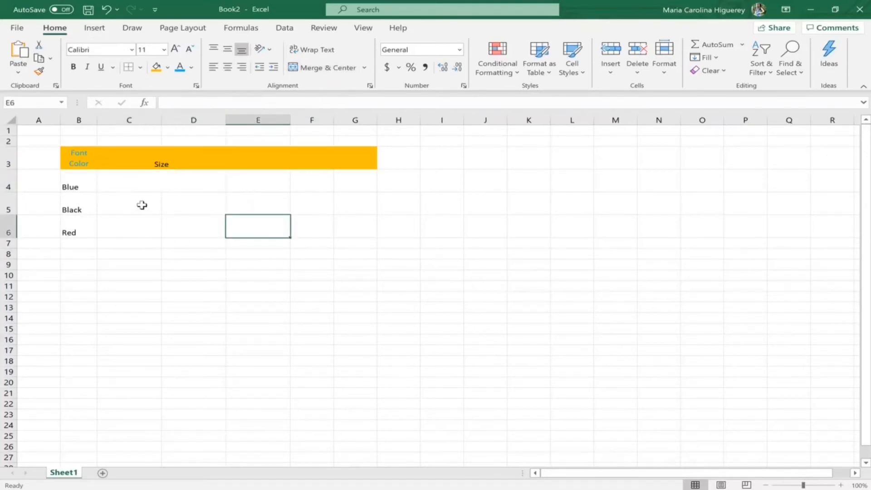
Step: Fill the merged cell C4:D4 down through row 10 to repeat the merge in each row
left_click_drag(132, 211, 207, 205)
left_click(192, 264)
left_click(200, 182)
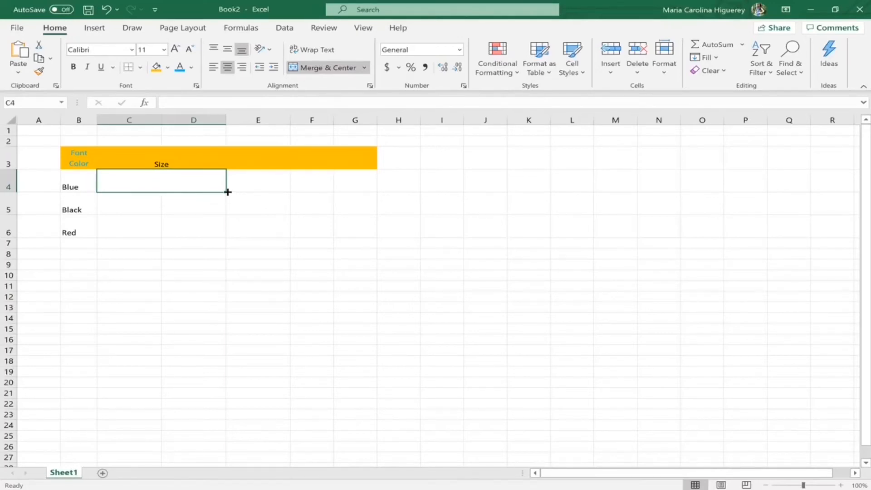
left_click_drag(228, 191, 218, 278)
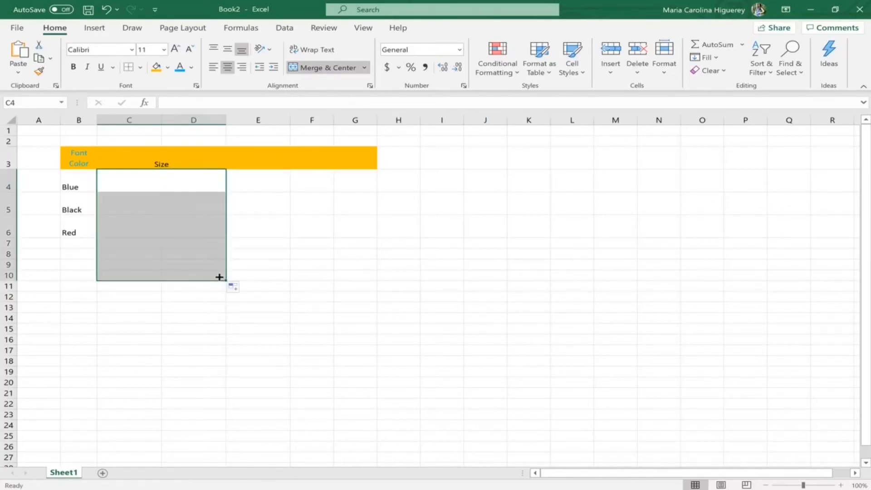
left_click(198, 200)
left_click(186, 203)
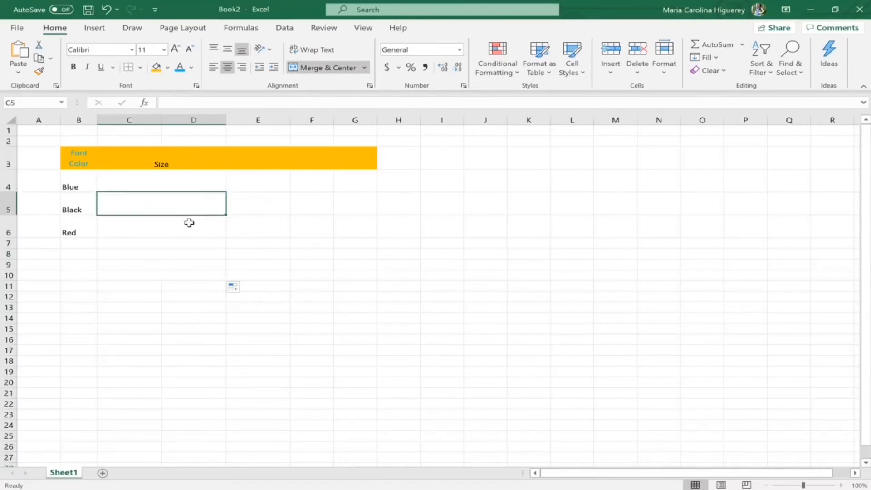
Step: Check which rows of columns C and D are merged by selecting cells below the Size heading and in row 11
left_click(189, 227)
left_click(189, 188)
left_click(198, 254)
left_click(186, 219)
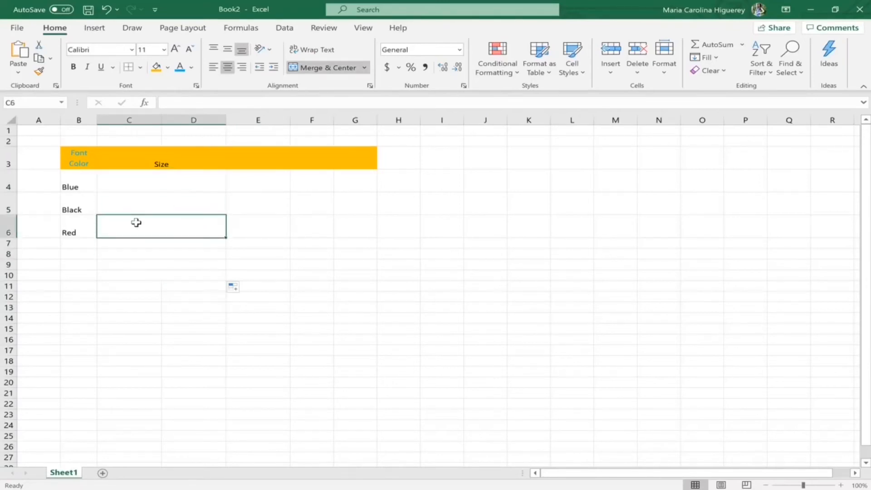
left_click(150, 179)
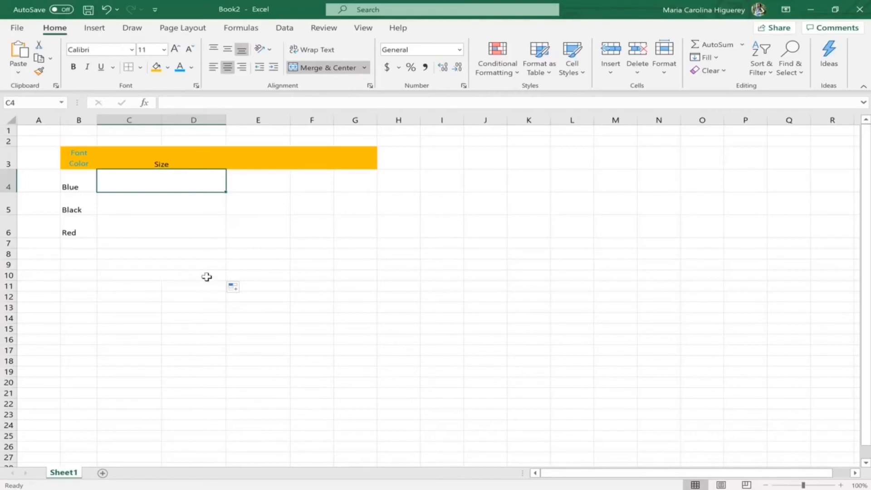
key("Down")
left_click(151, 278)
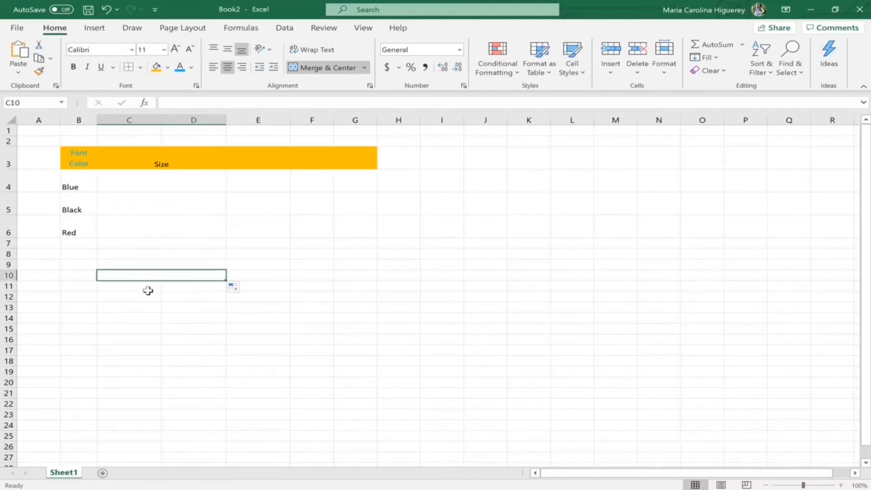
left_click(146, 287)
left_click(181, 286)
left_click(142, 287)
left_click(176, 287)
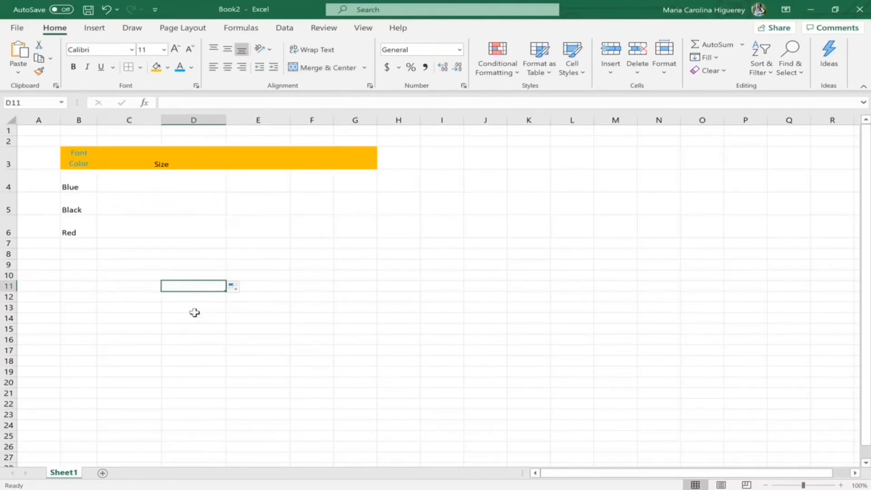
left_click(217, 348)
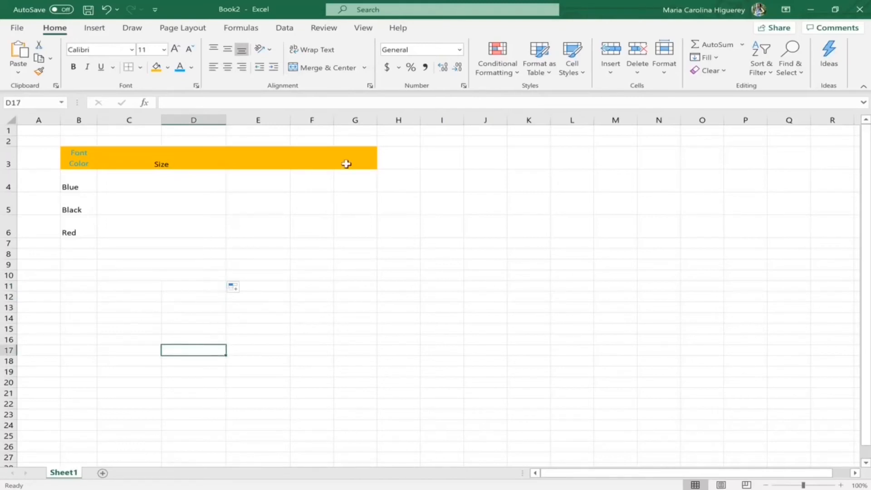
Step: Format the merged cell C4 as Number and enter 7 in it
left_click(190, 182)
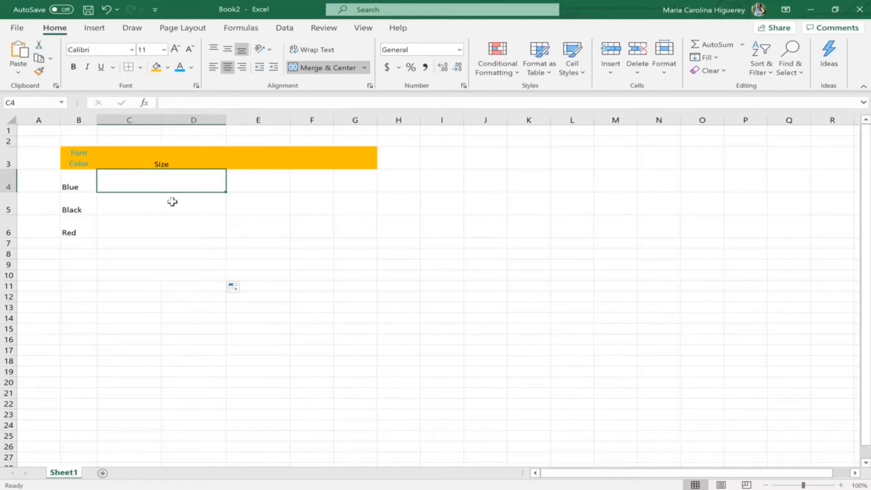
left_click(460, 50)
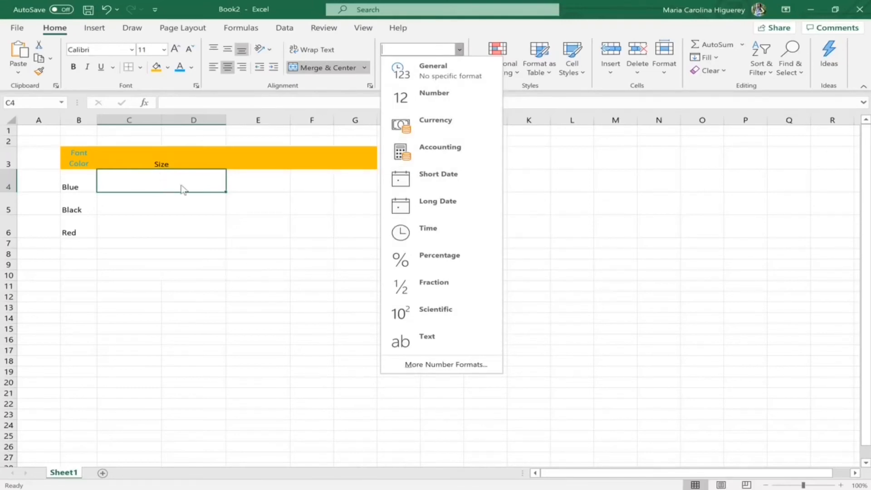
left_click(469, 104)
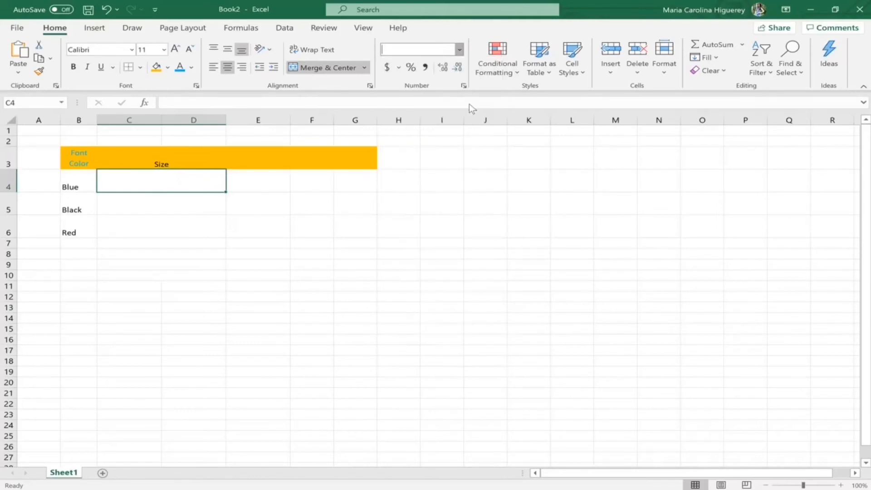
type("7")
key("Return")
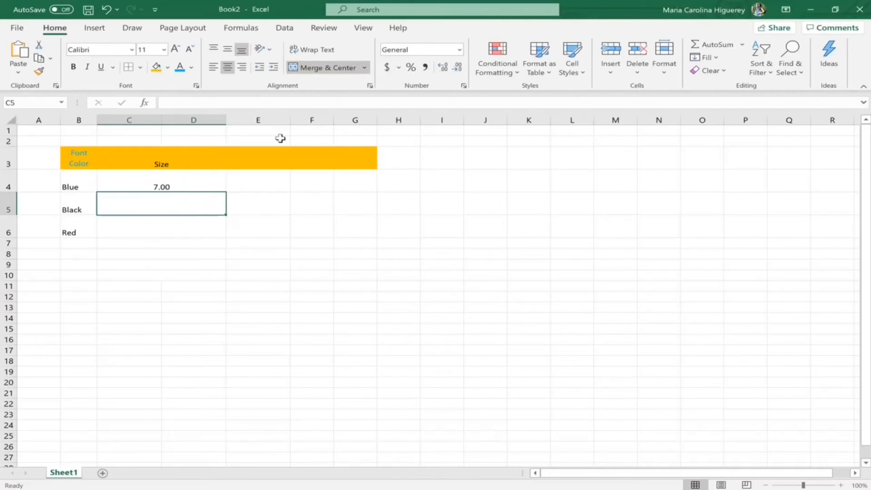
Step: Format cell E4 as Percentage and enter 9% in it
left_click(261, 202)
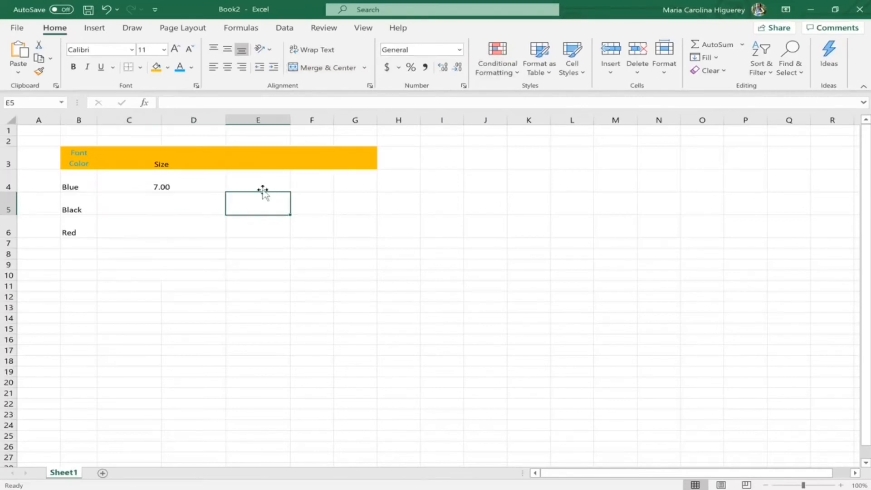
left_click(262, 184)
left_click(459, 51)
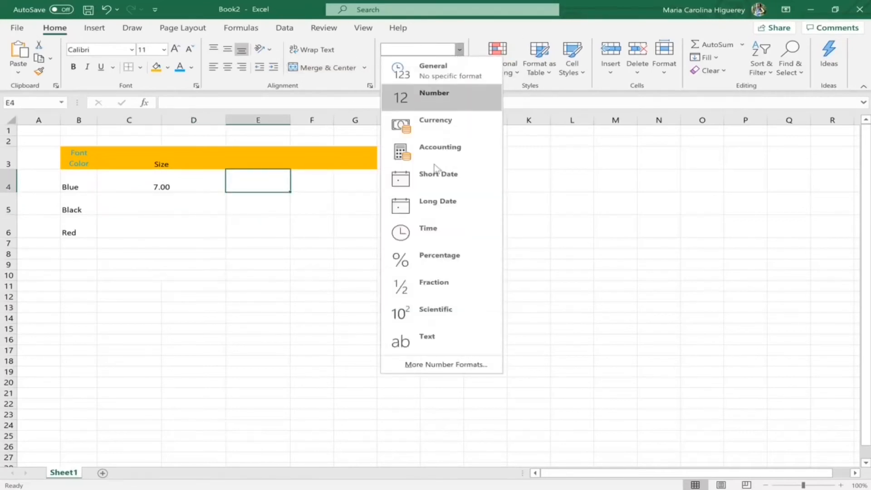
left_click(447, 263)
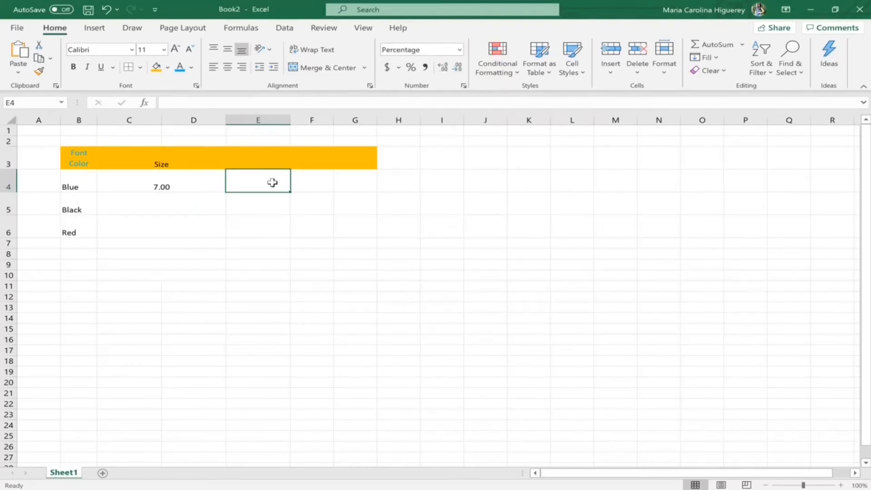
type("9")
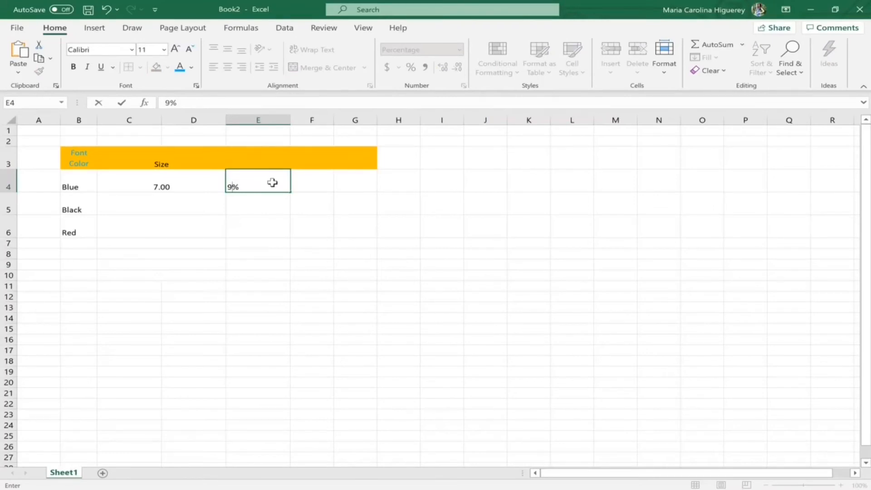
key("Return")
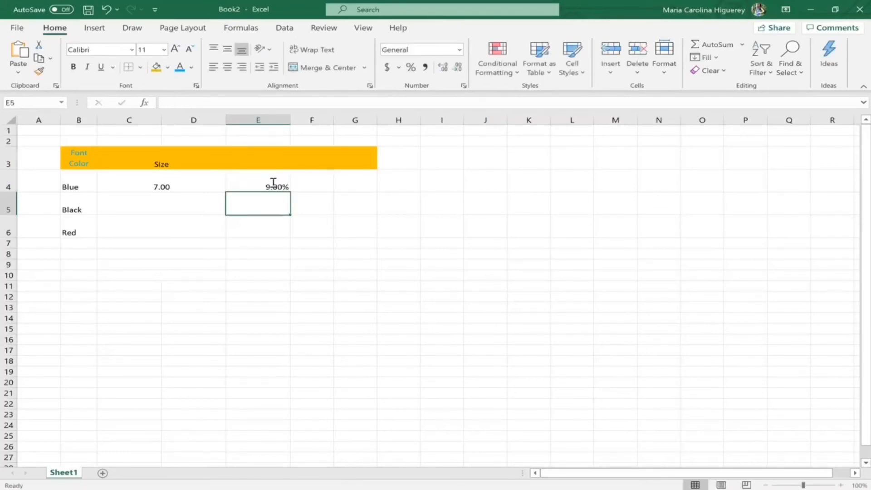
Step: Format cell F4 as Currency and enter 8 in it
left_click(330, 178)
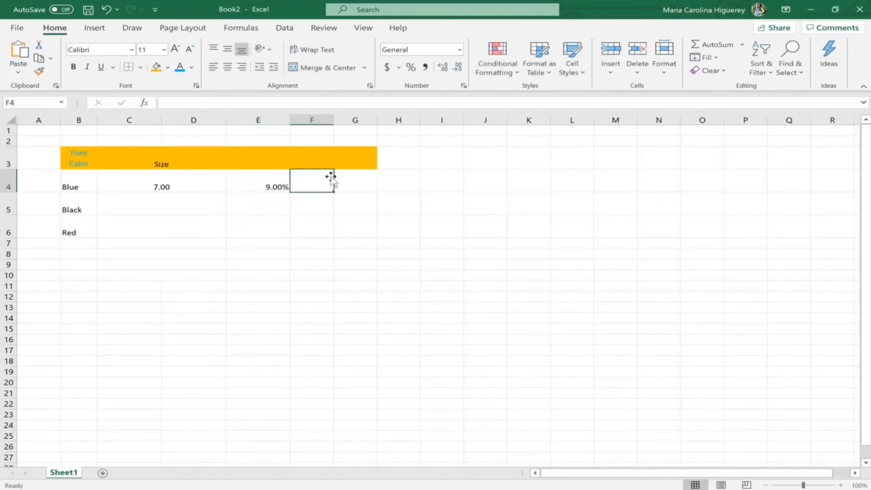
left_click(459, 50)
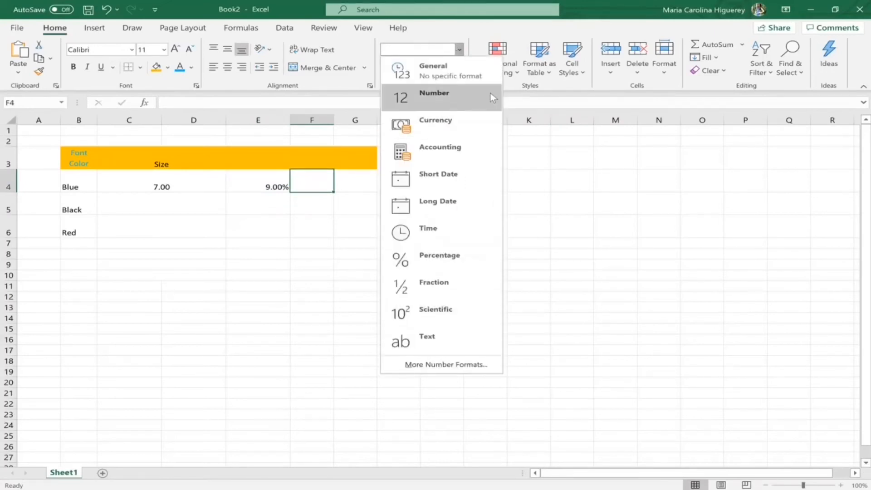
left_click(486, 136)
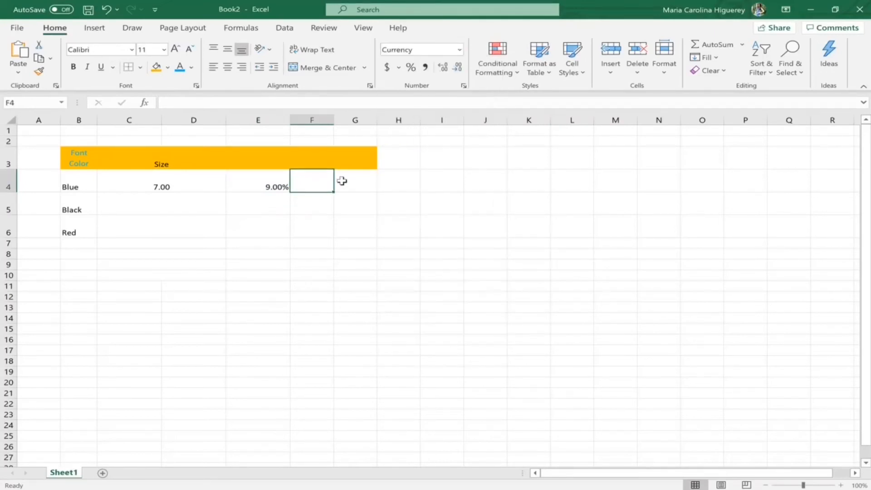
type("8")
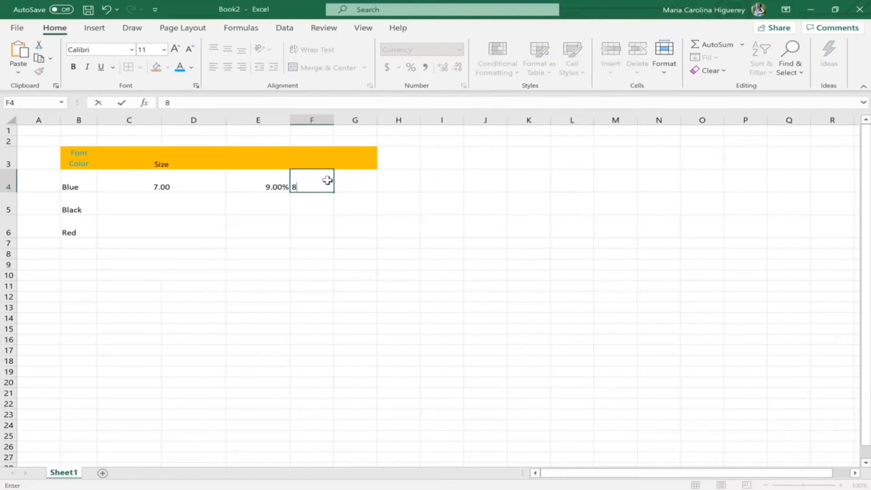
key("Return")
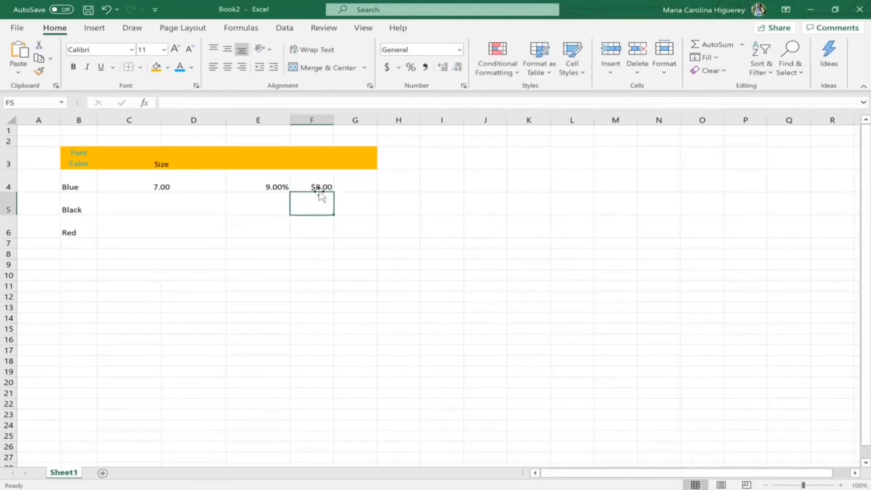
left_click(319, 189)
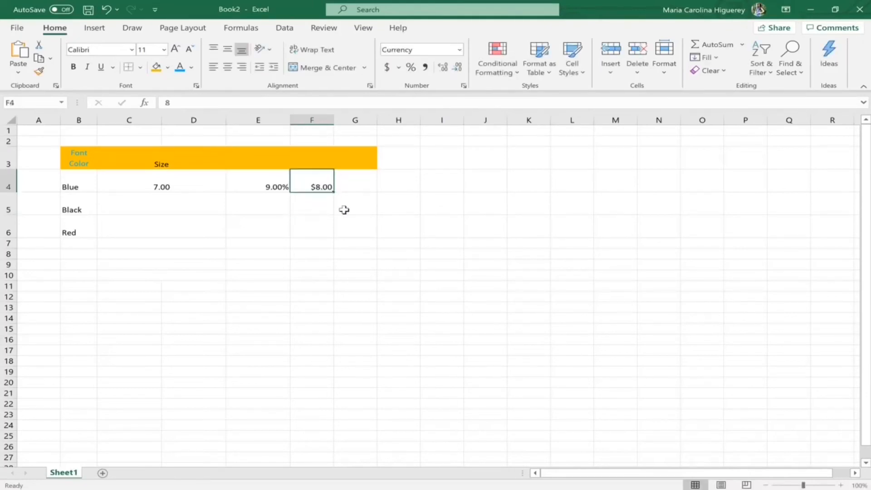
Step: Enter dot in cell G4 and format the cell as Text
left_click(368, 185)
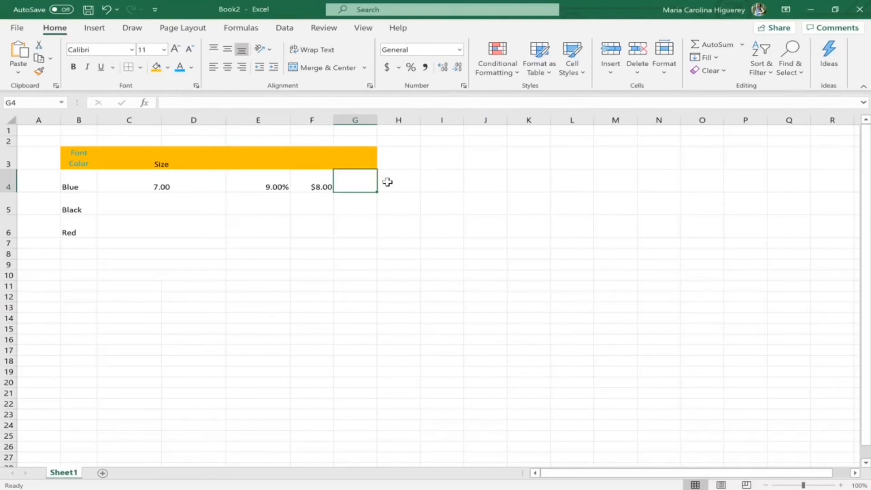
type("dot")
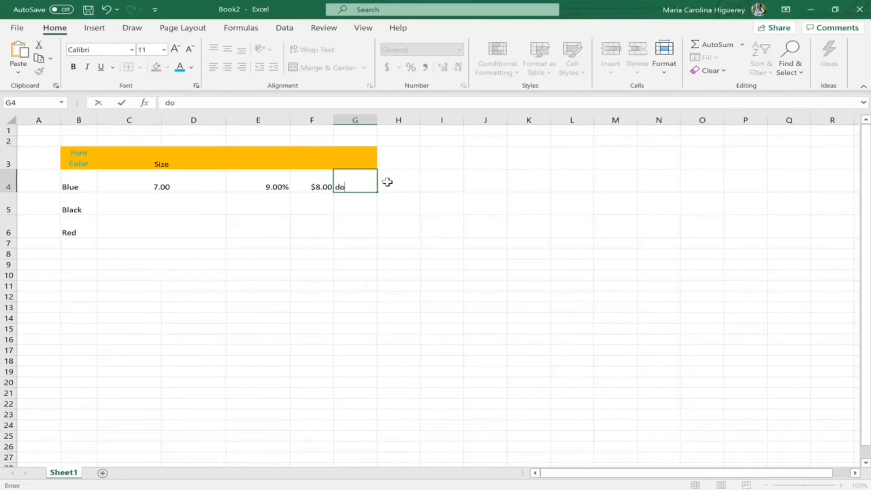
key("Up")
key("Down")
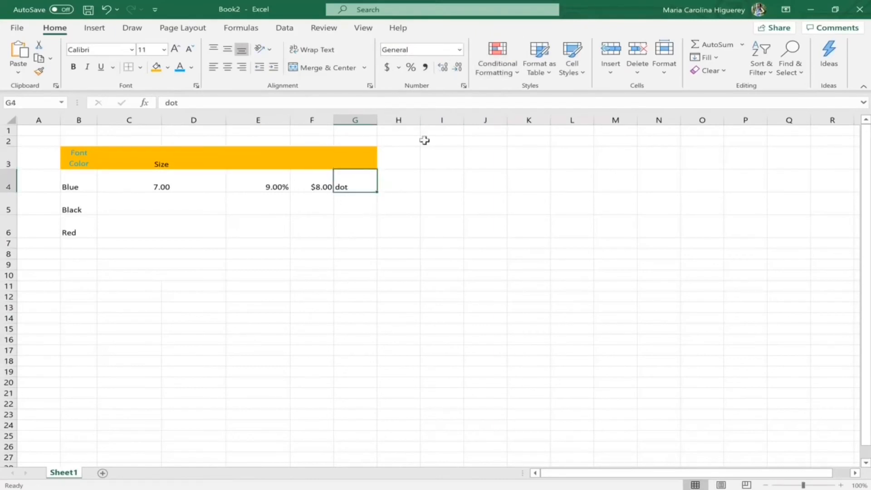
left_click(460, 49)
left_click(421, 348)
left_click(337, 318)
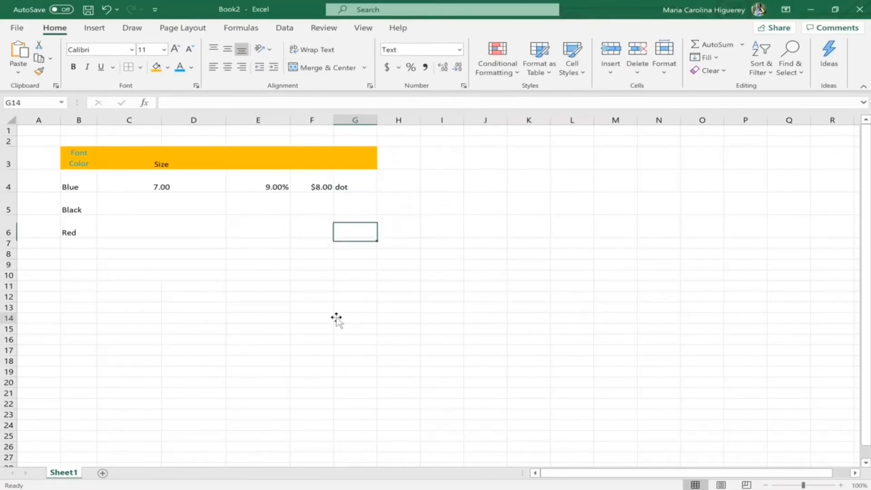
left_click(365, 183)
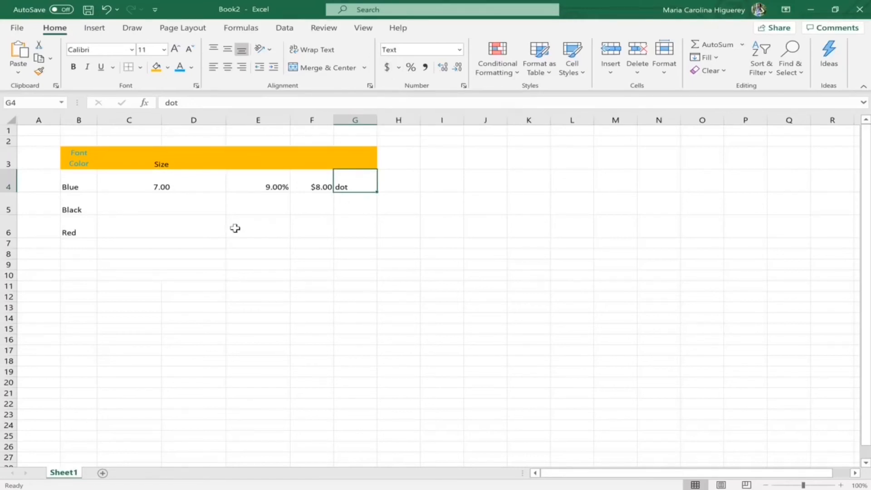
Step: Try the Accounting format on cell C4, and switch the cell to Percent style
left_click(208, 188)
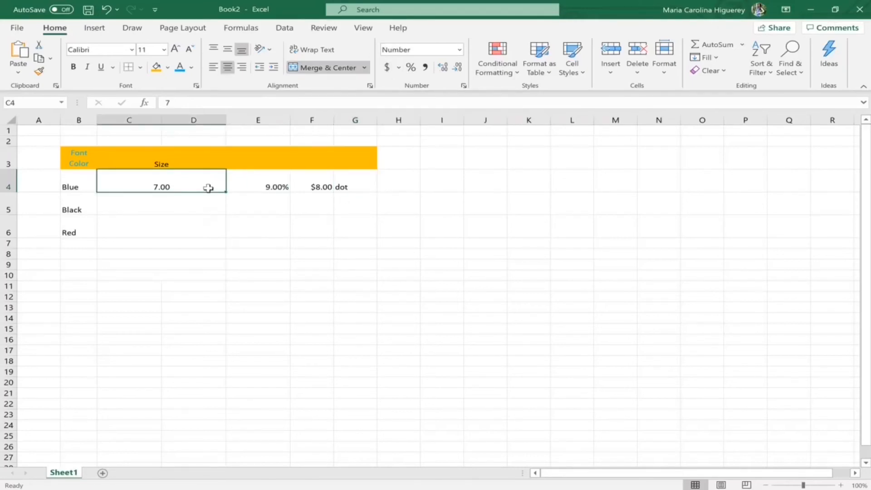
left_click(388, 68)
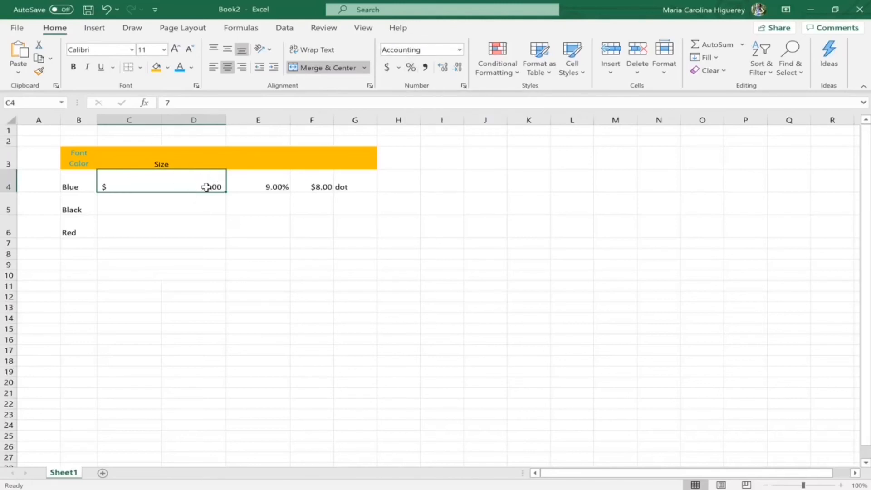
left_click(411, 68)
left_click(196, 219)
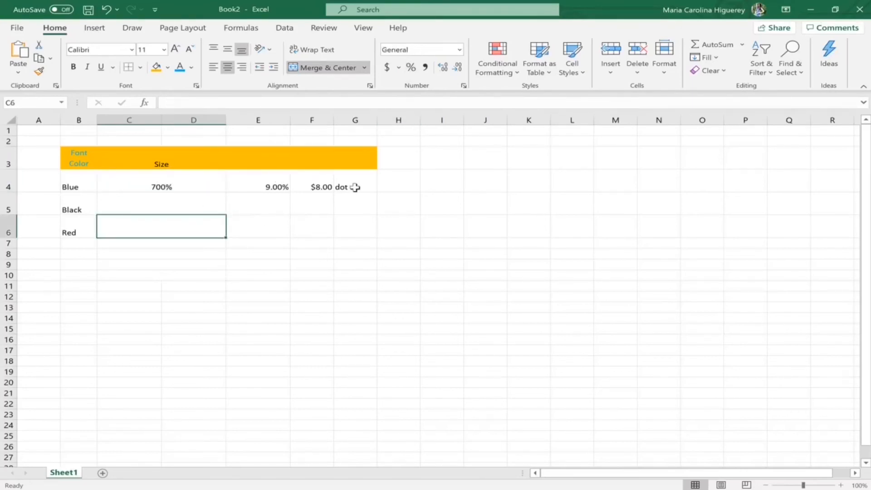
Step: Enter 7000 in cell H4 and apply Comma Style to show a thousands separator
left_click(390, 184)
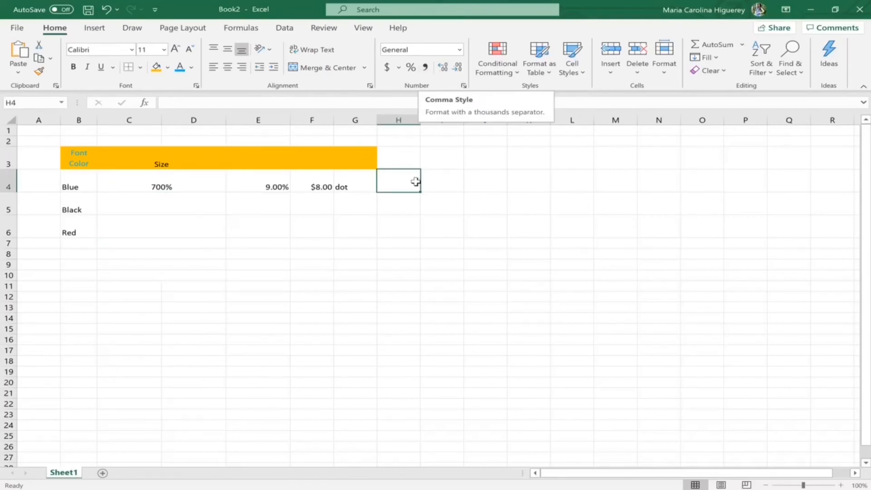
type("7000")
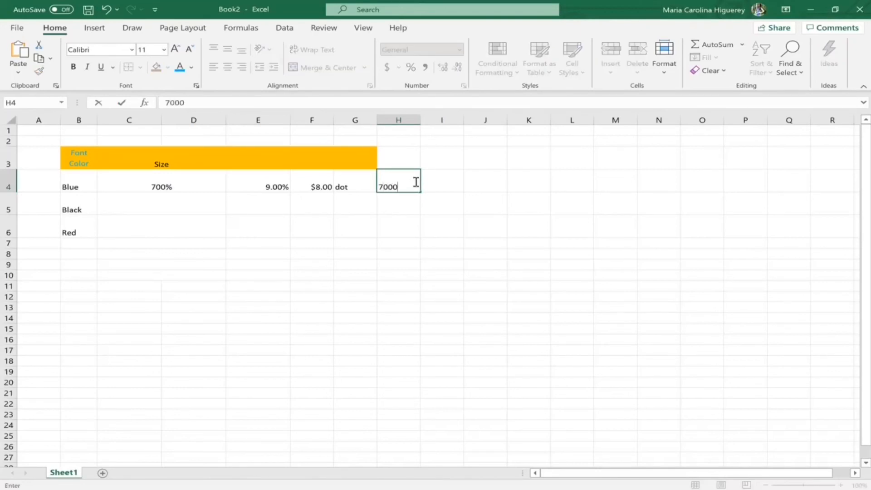
key("Return")
left_click(401, 189)
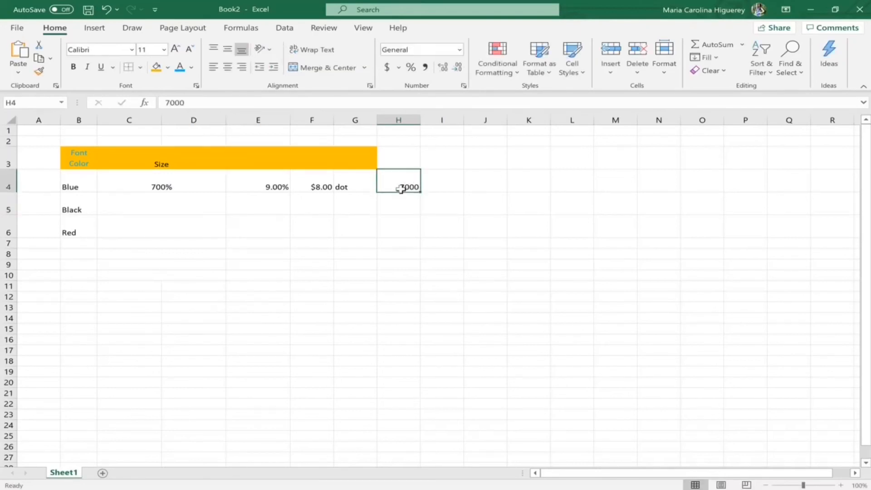
left_click(427, 68)
key("Down")
key("Down")
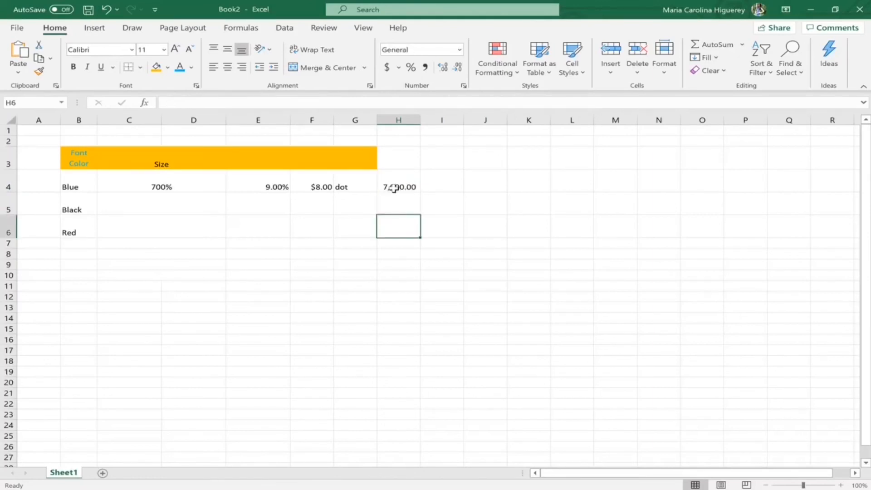
Step: Increase the decimals of the number in cell H4 to four places
left_click(394, 188)
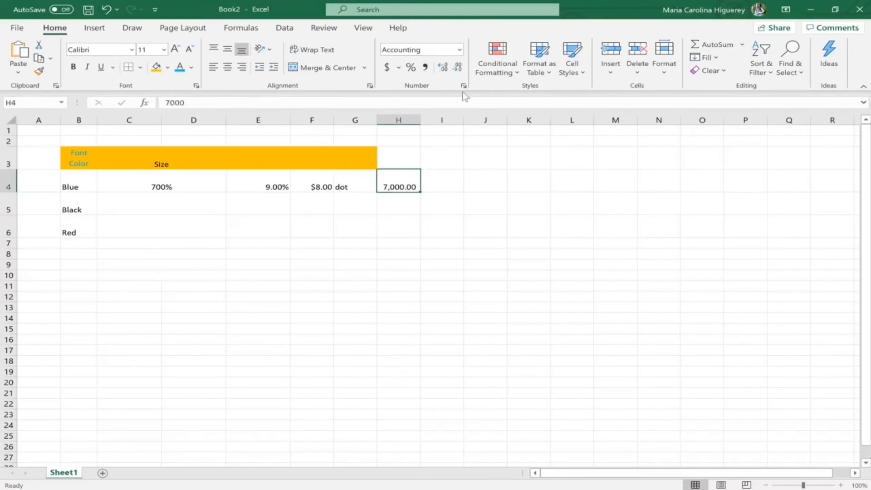
left_click(444, 68)
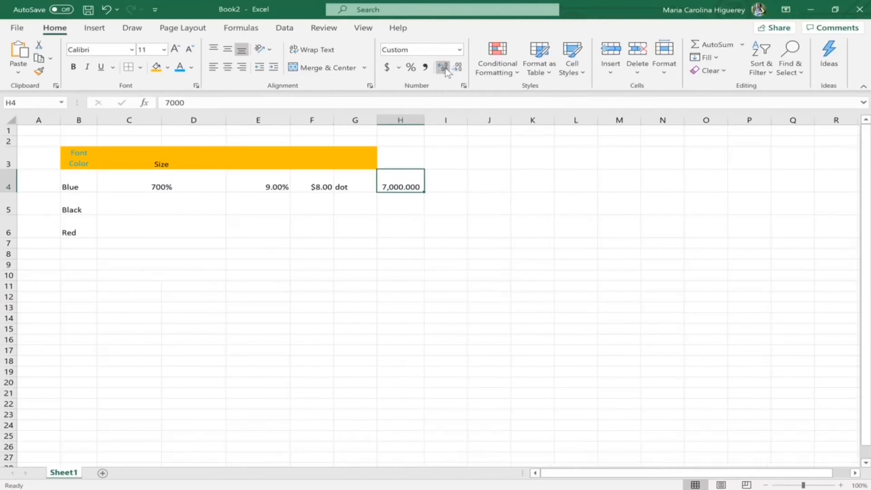
left_click(444, 68)
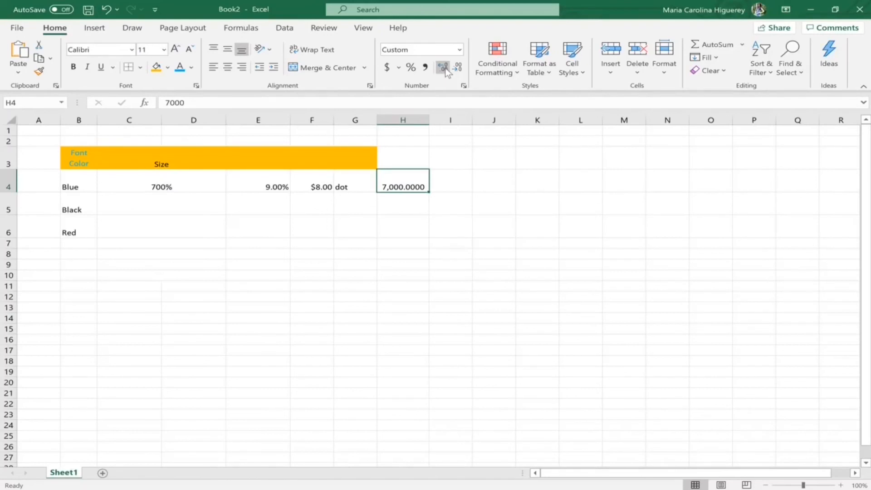
Step: Decrease the decimals of the number in cell H4 until no decimal places remain
left_click(459, 67)
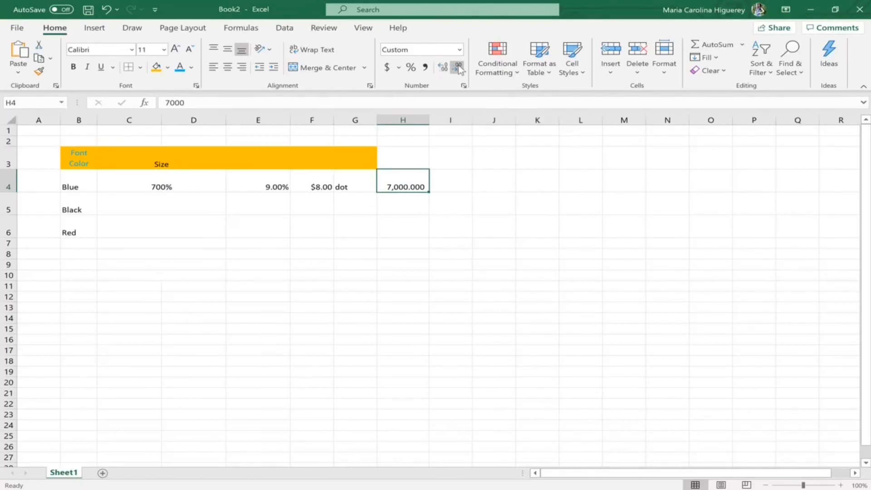
left_click(458, 68)
left_click(459, 68)
left_click(459, 68)
key("Right")
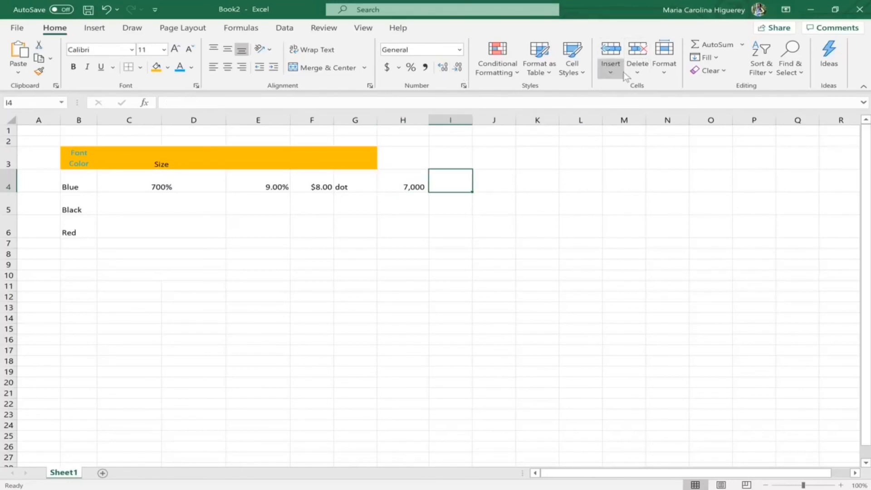
left_click(10, 202)
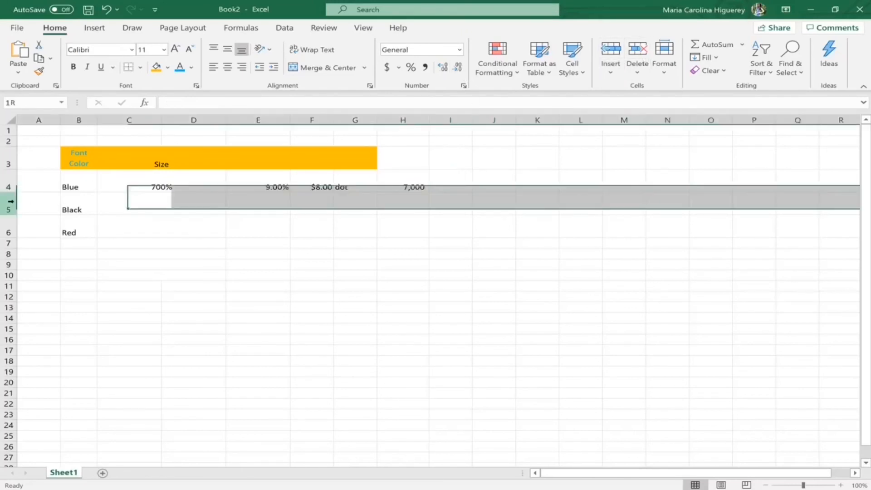
left_click(32, 245)
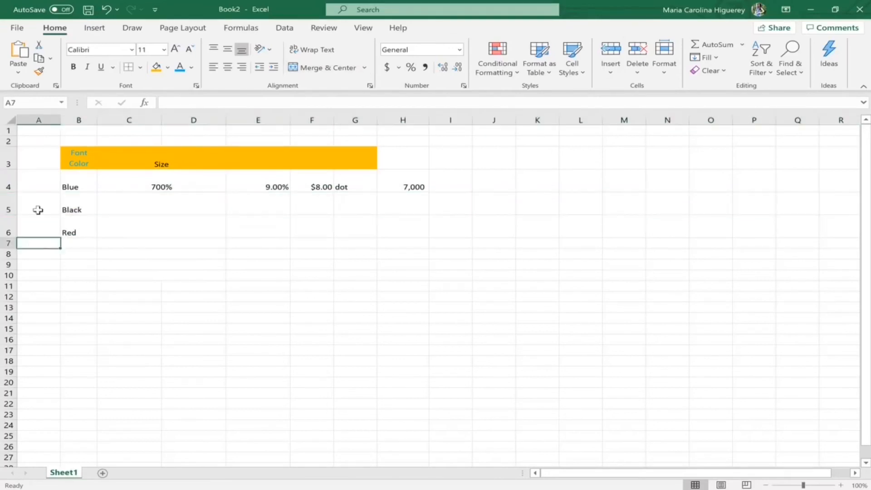
left_click(11, 201)
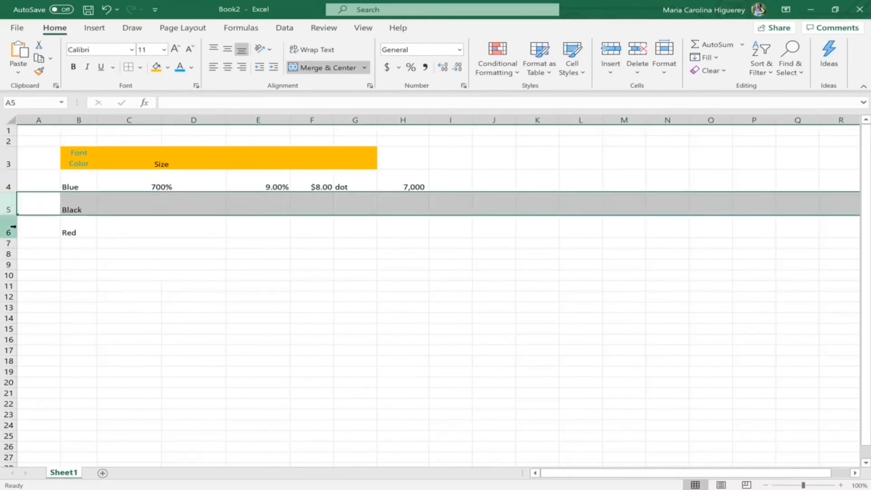
left_click(188, 119)
left_click(277, 222)
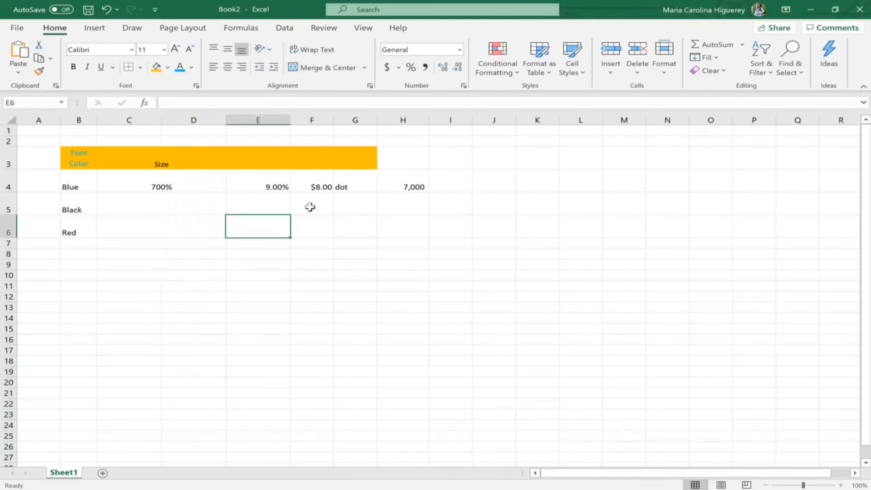
Step: Delete the entire column F, which holds the currency amount
left_click(270, 120)
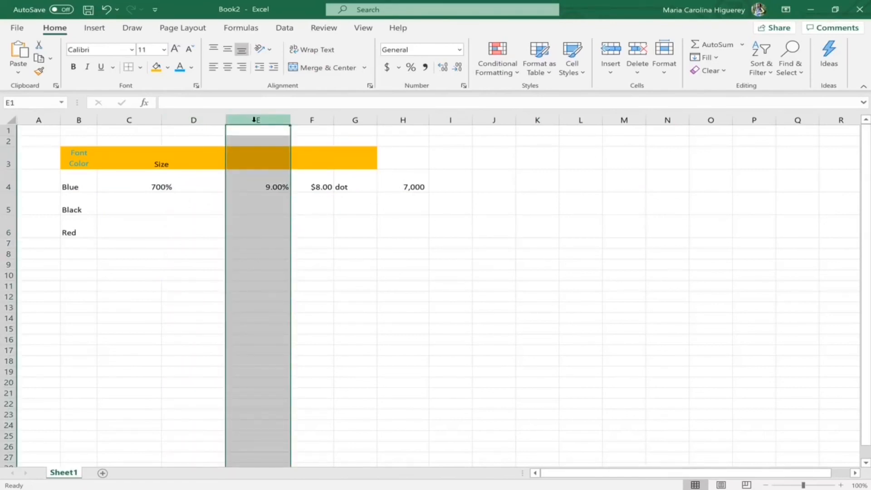
left_click(322, 120)
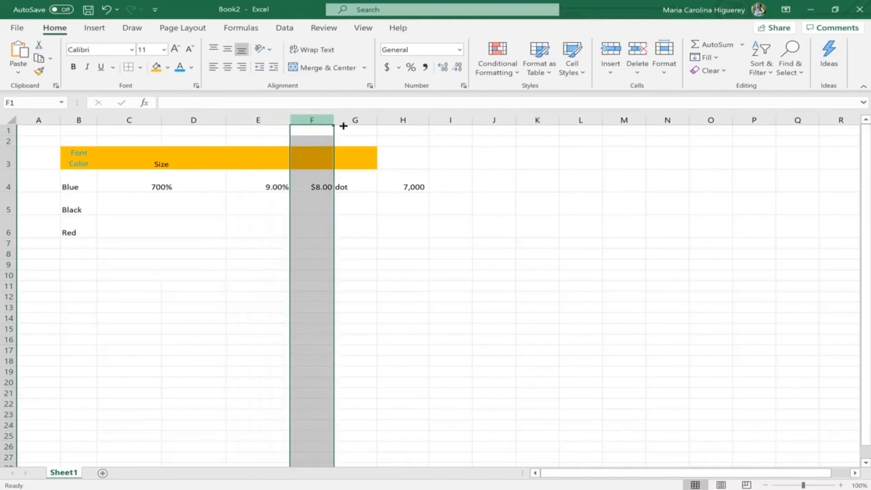
left_click(631, 72)
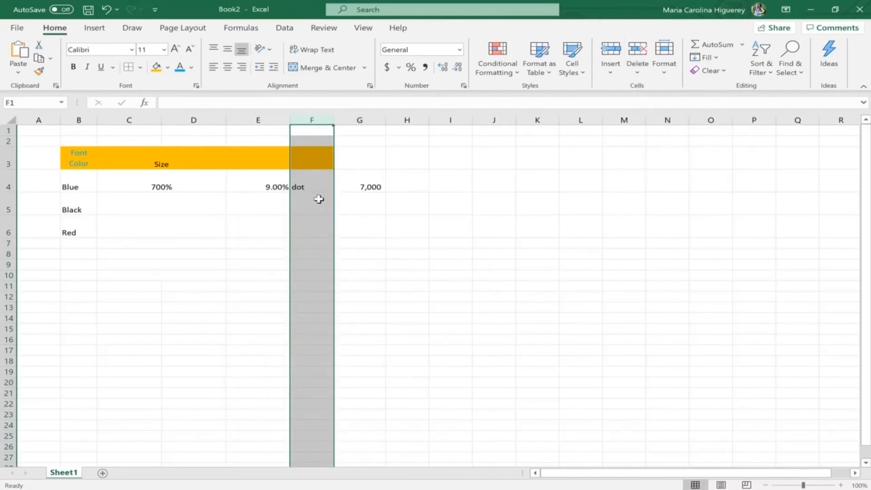
left_click(397, 166)
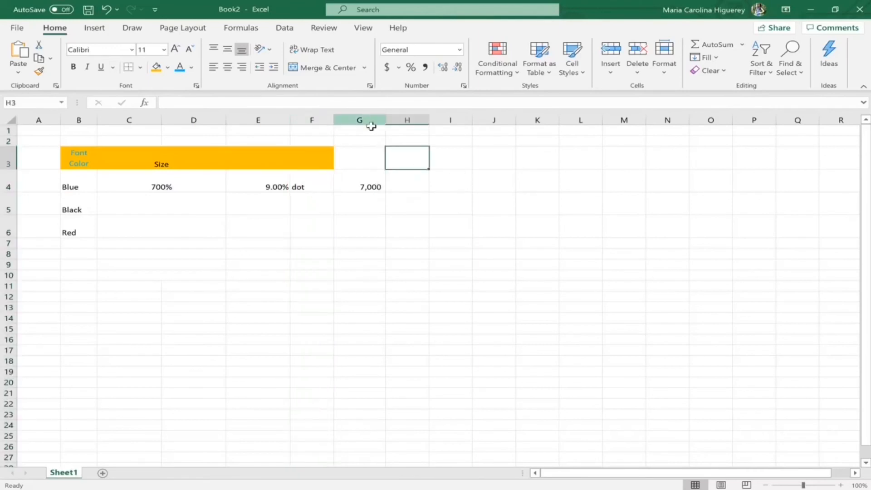
Step: Delete the entire row 6, which contains the entry Red
left_click(12, 226)
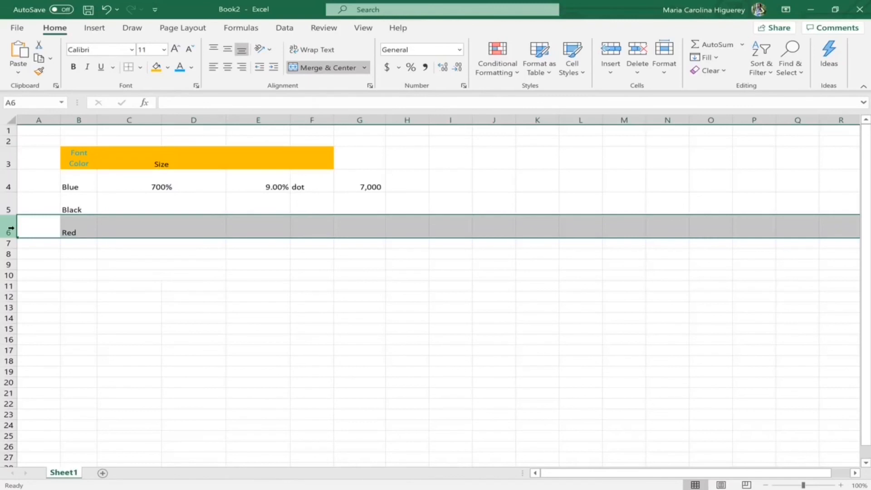
left_click(643, 68)
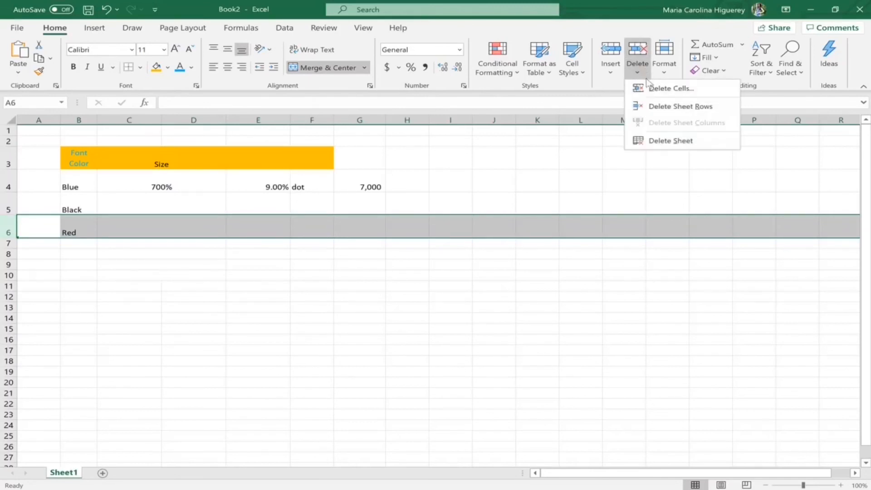
left_click(652, 89)
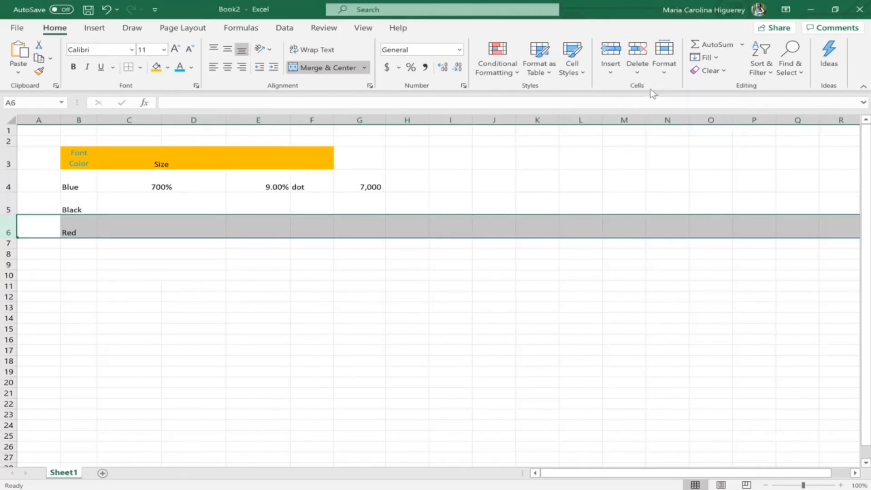
left_click(178, 238)
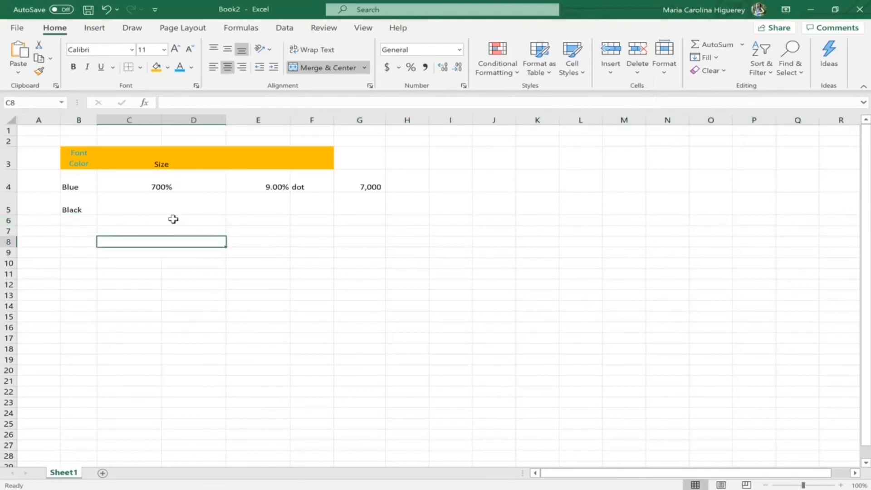